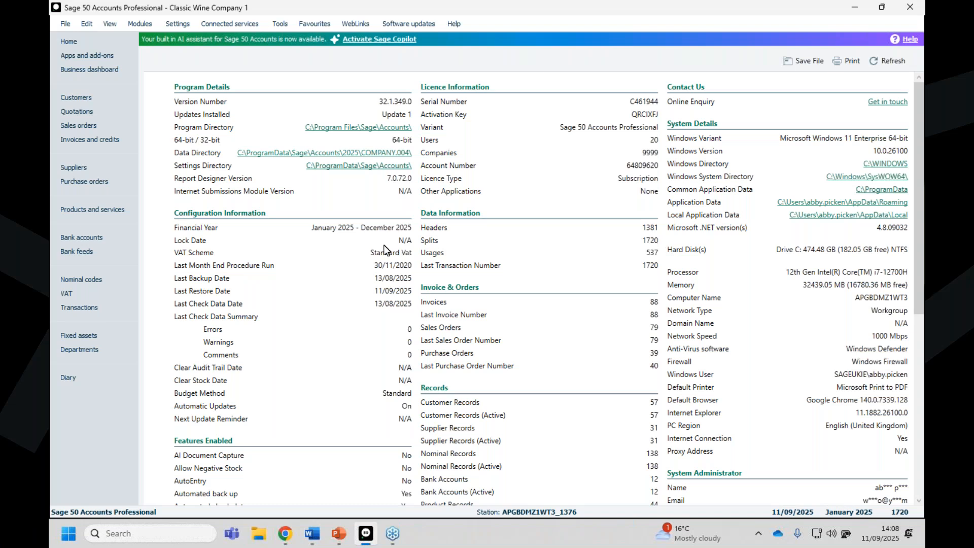
Review the transactions list and the transaction activity of the customer Simpsons Restaurant
{"action": "left_click", "coordinate": [59, 306]}
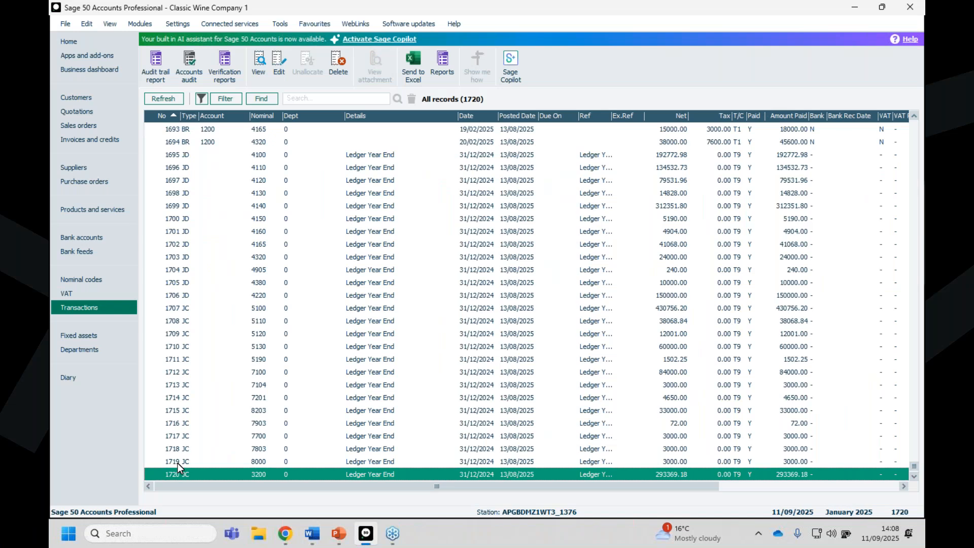
{"action": "left_click", "coordinate": [75, 97]}
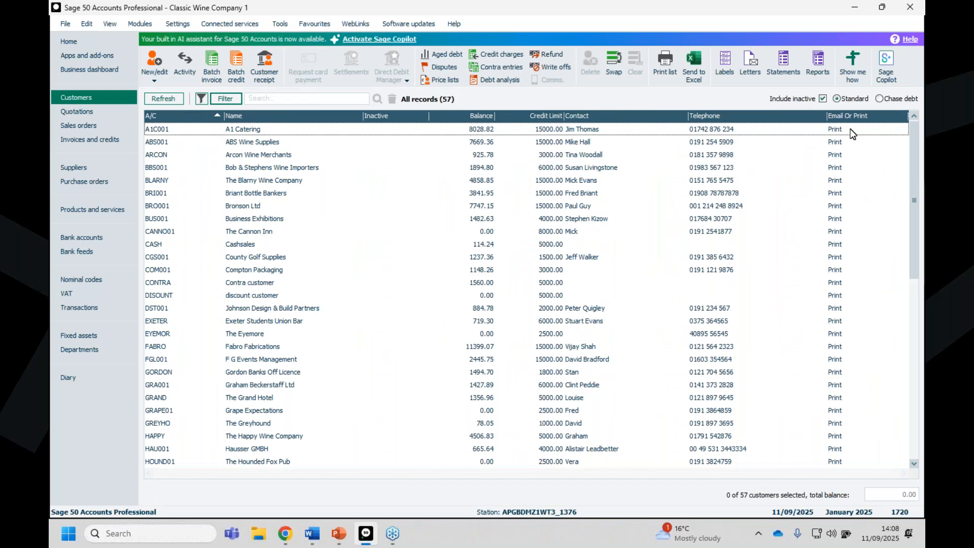
{"action": "left_click_drag", "start_coordinate": [918, 134], "coordinate": [919, 276]}
{"action": "left_click", "coordinate": [249, 412]}
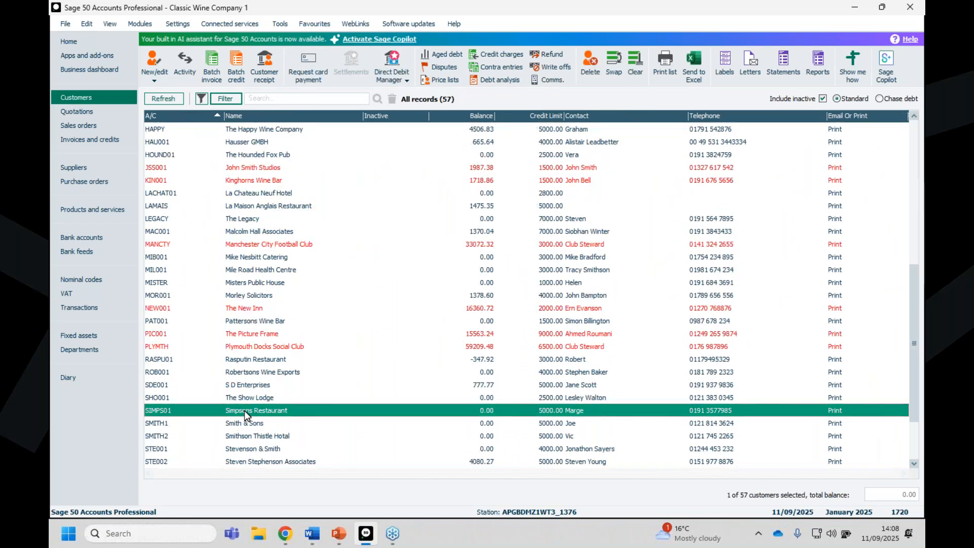
{"action": "left_click", "coordinate": [183, 62]}
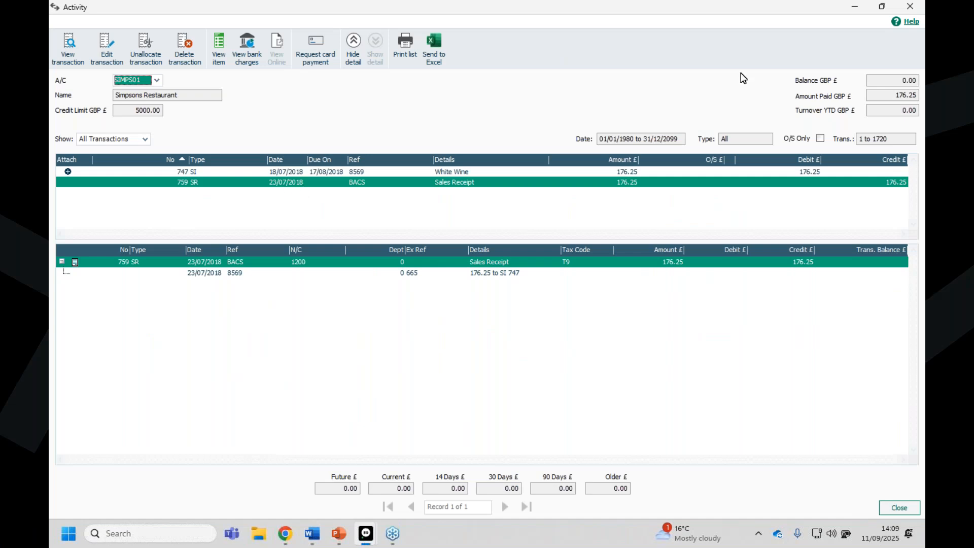
{"action": "left_click", "coordinate": [910, 7]}
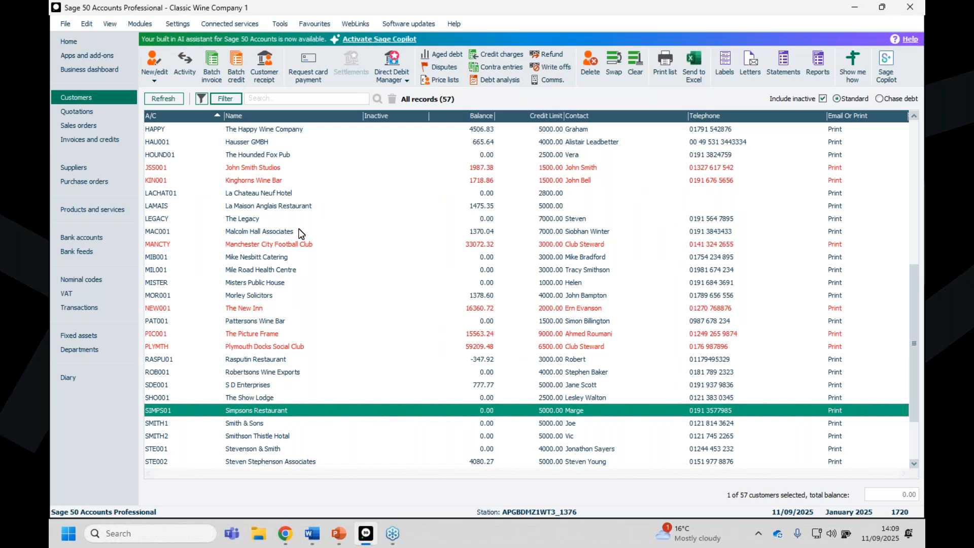
Start the Clear Audit Trail period-end routine and set it to clear transactions up to and including 31/12/2020
{"action": "left_click", "coordinate": [71, 311]}
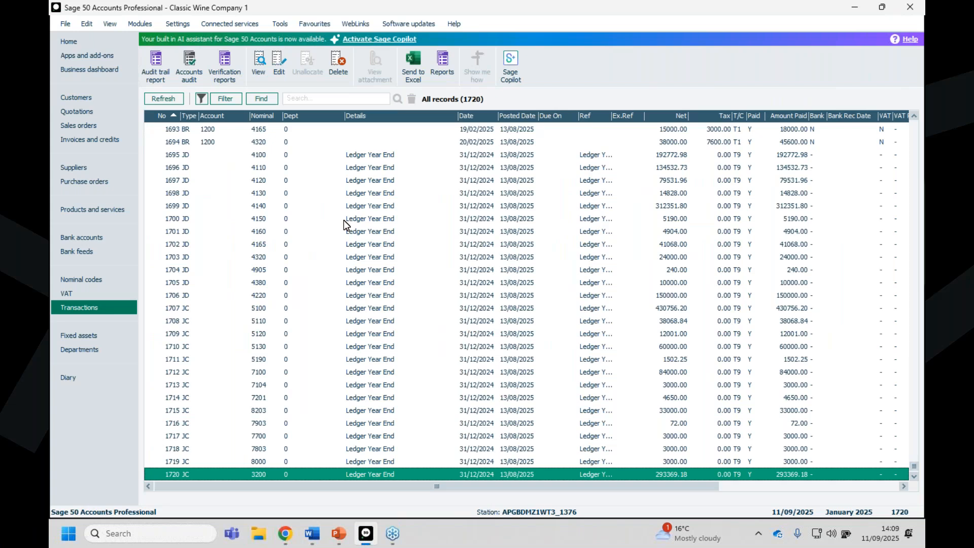
{"action": "left_click", "coordinate": [279, 24]}
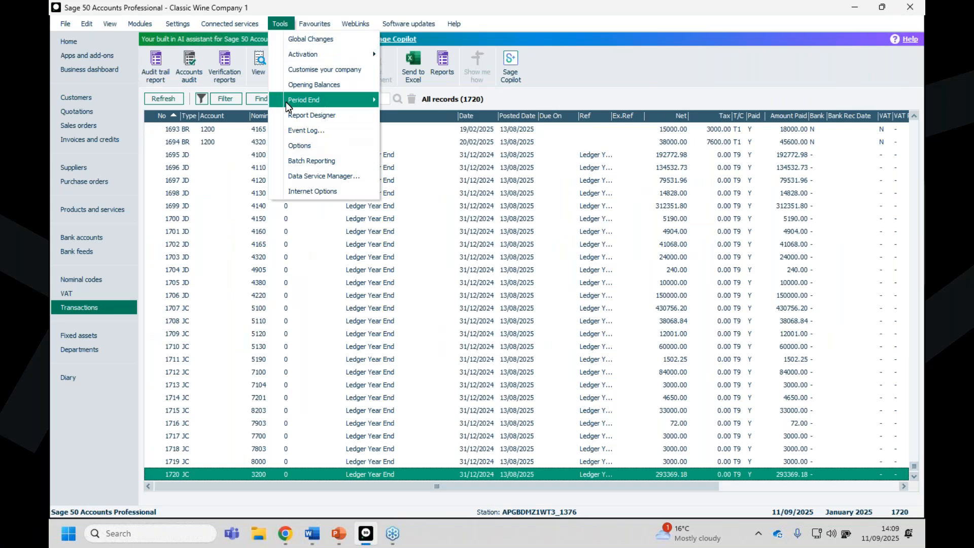
{"action": "mouse_move", "coordinate": [285, 103]}
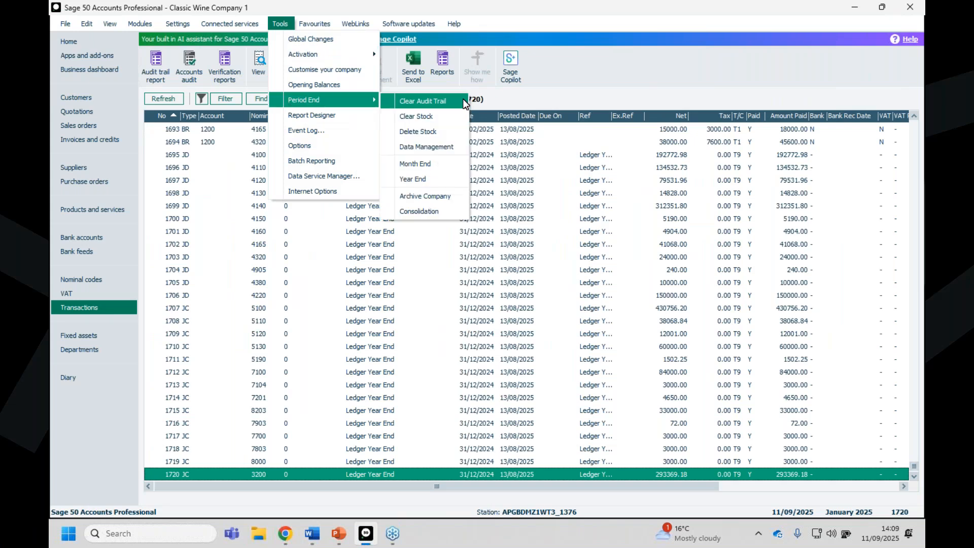
{"action": "left_click", "coordinate": [424, 101]}
{"action": "left_click", "coordinate": [519, 300]}
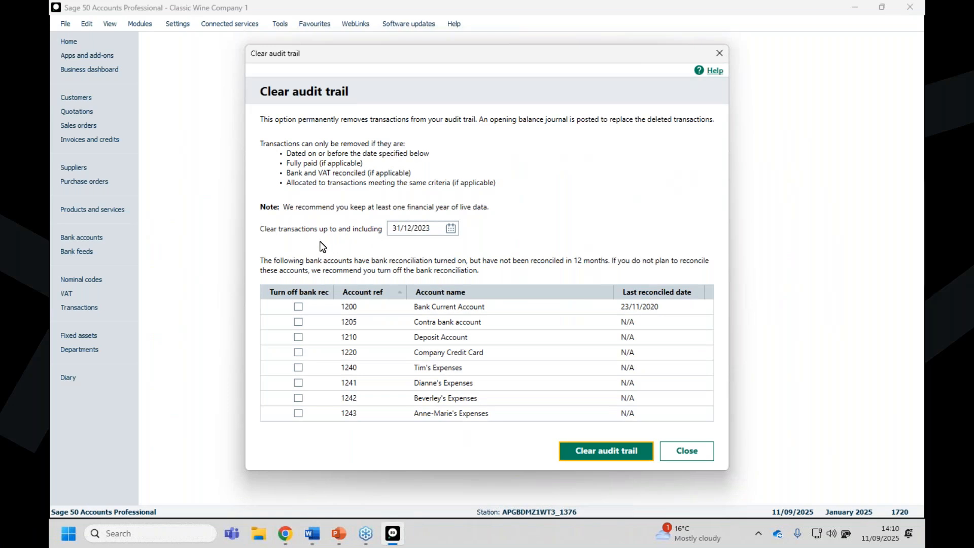
{"action": "left_click", "coordinate": [447, 232]}
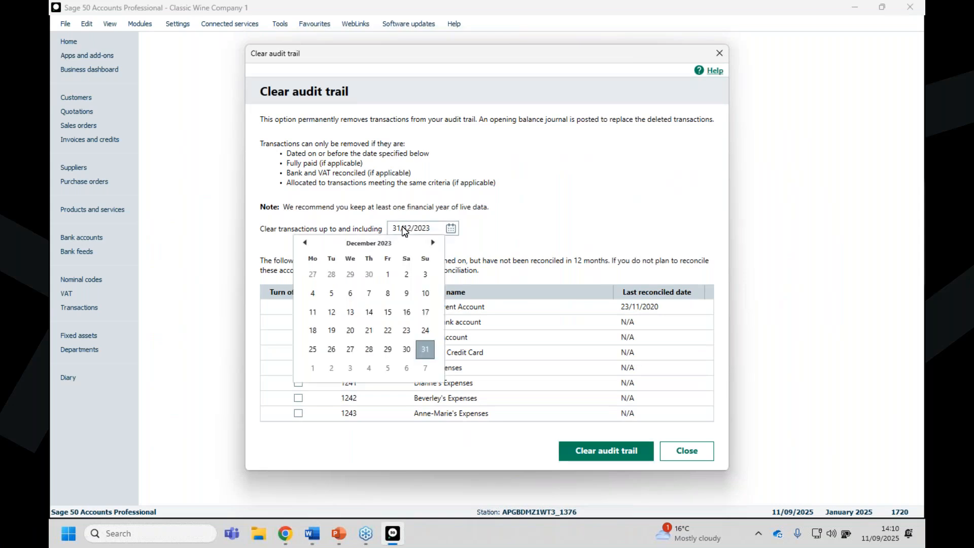
{"action": "left_click", "coordinate": [369, 246]}
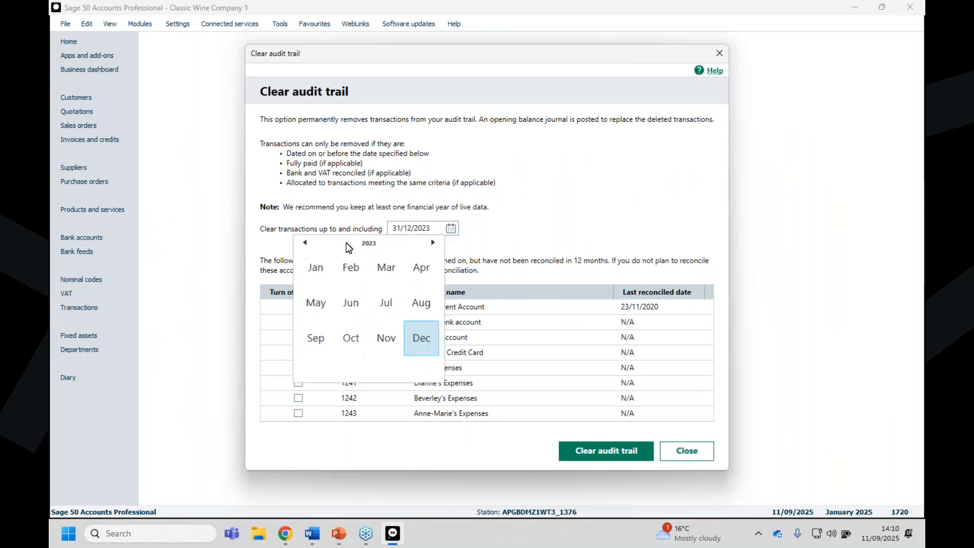
{"action": "left_click", "coordinate": [305, 244]}
{"action": "left_click", "coordinate": [421, 337]}
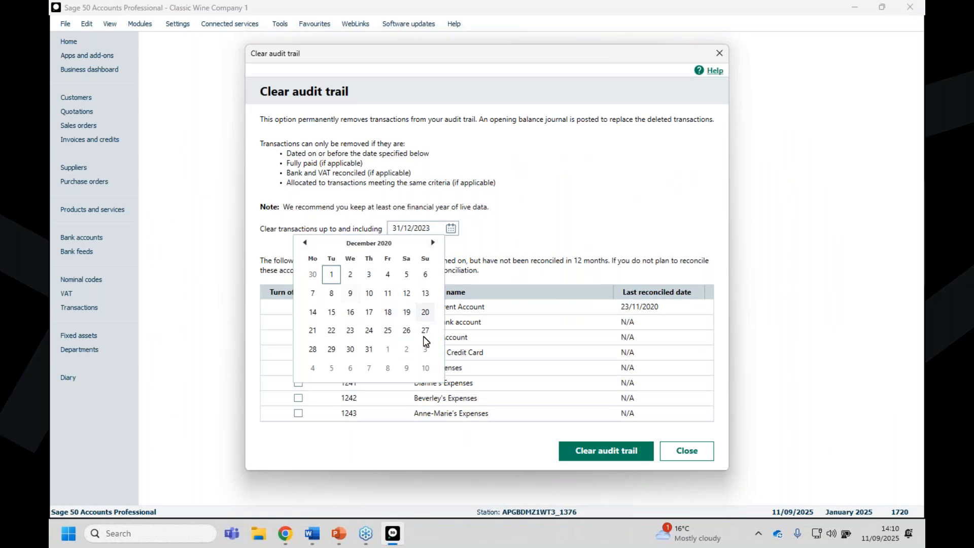
{"action": "left_click", "coordinate": [369, 349]}
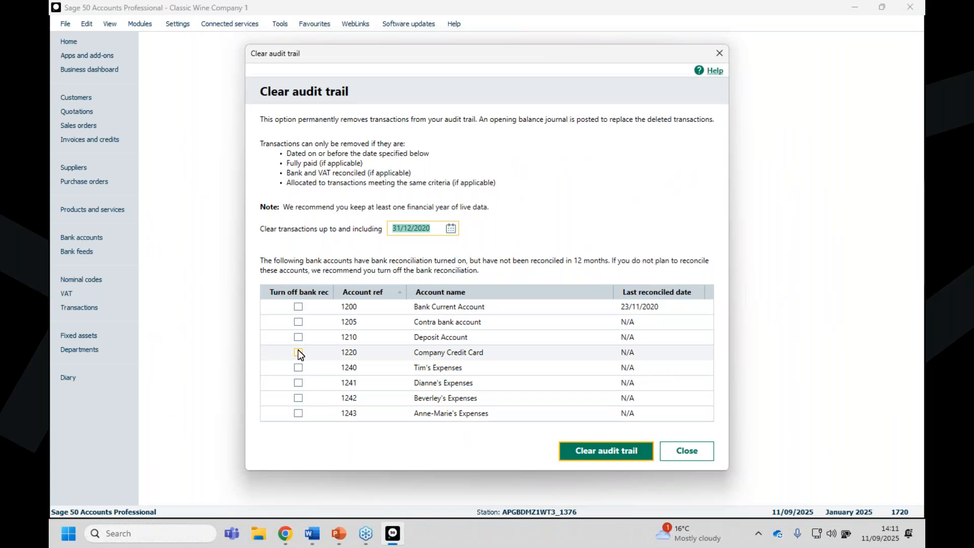
Run the audit trail clearance, checking the data and backing up the data files under the suggested filename and location
{"action": "left_click", "coordinate": [601, 452]}
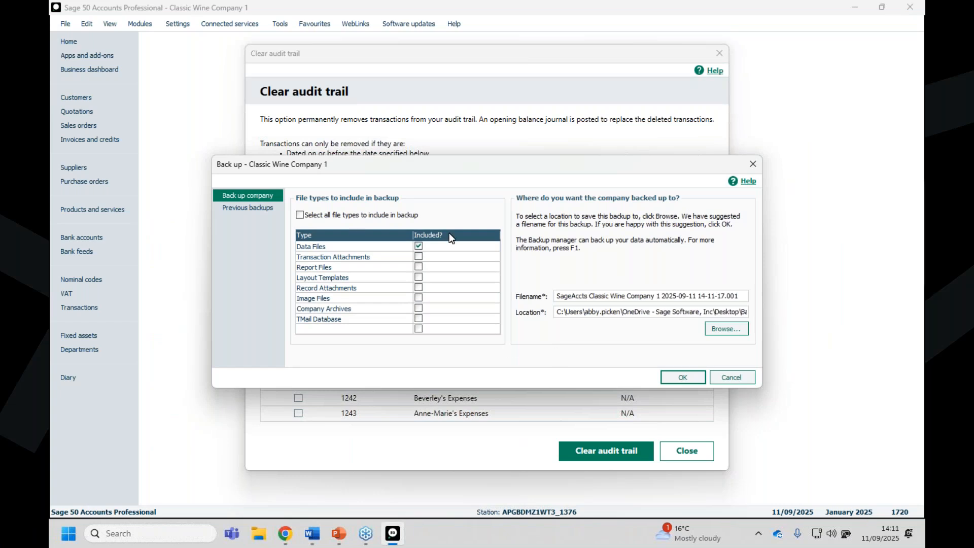
{"action": "left_click", "coordinate": [677, 378]}
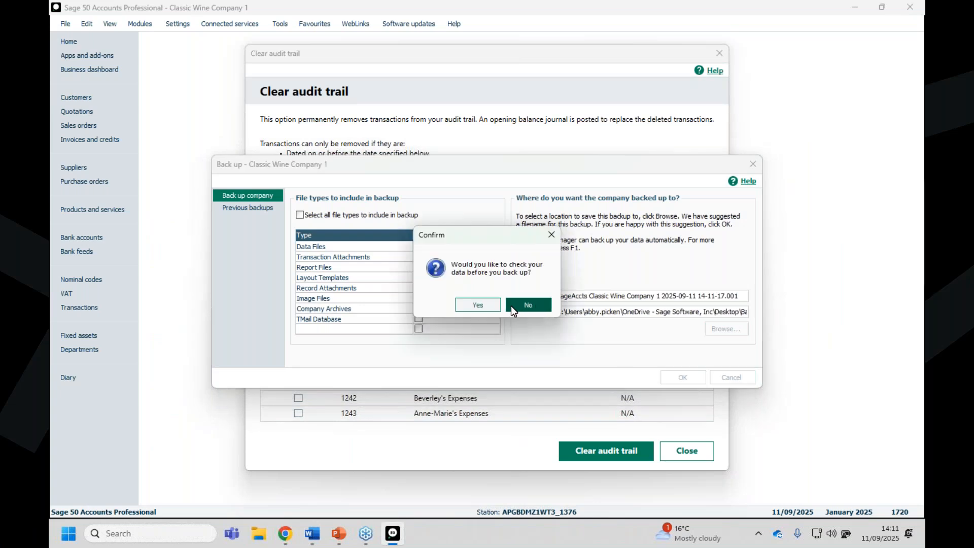
{"action": "left_click", "coordinate": [477, 305]}
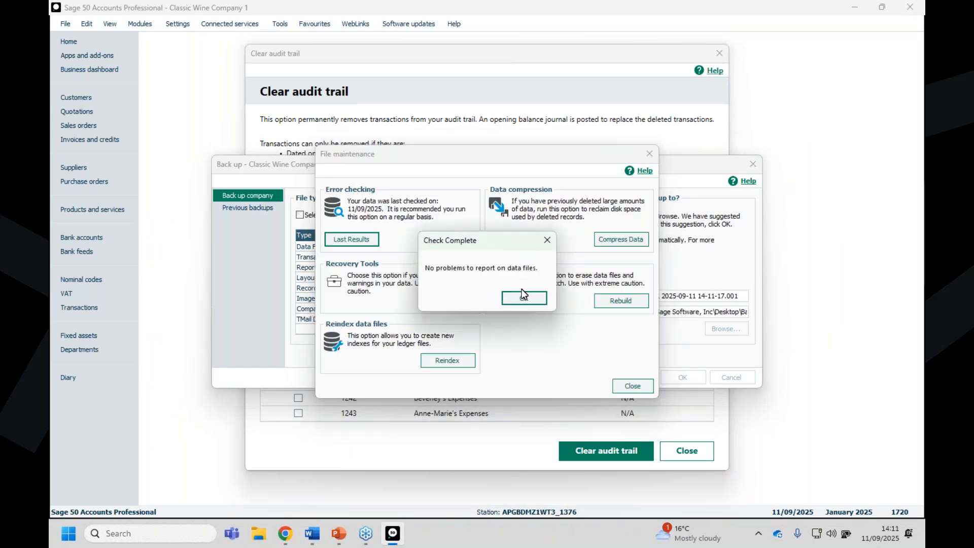
{"action": "left_click", "coordinate": [523, 298]}
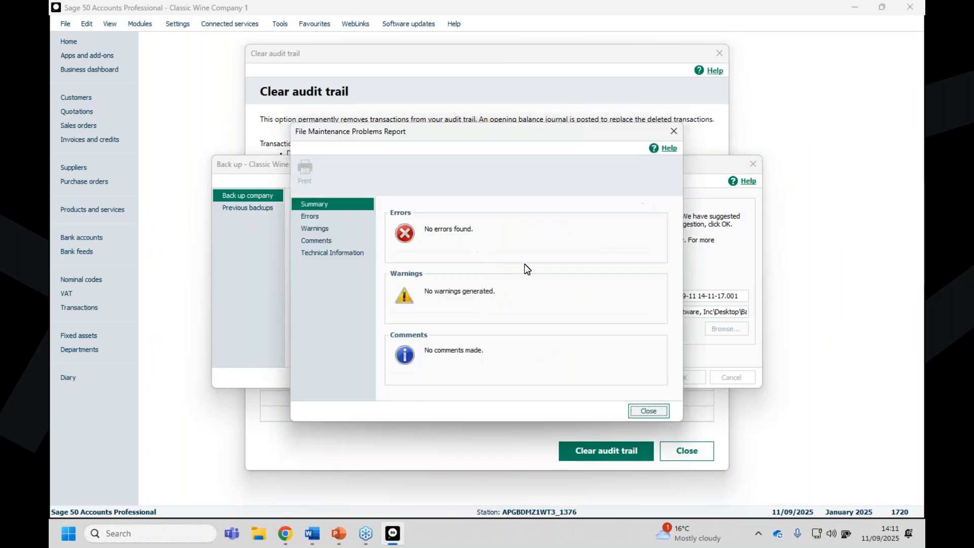
{"action": "left_click", "coordinate": [640, 410]}
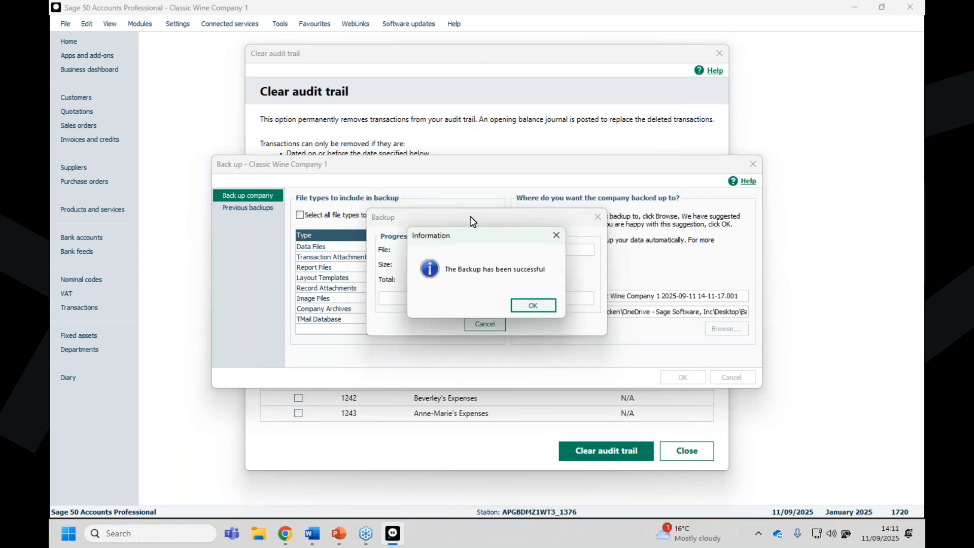
{"action": "left_click", "coordinate": [531, 305]}
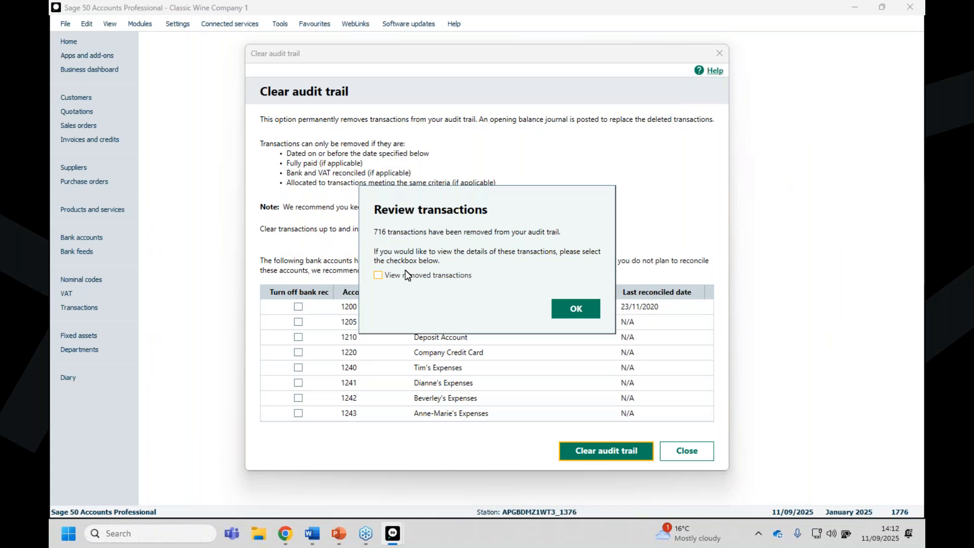
View the report of transactions removed from the audit trail, and close the report and the Clear audit trail window
{"action": "left_click", "coordinate": [384, 277]}
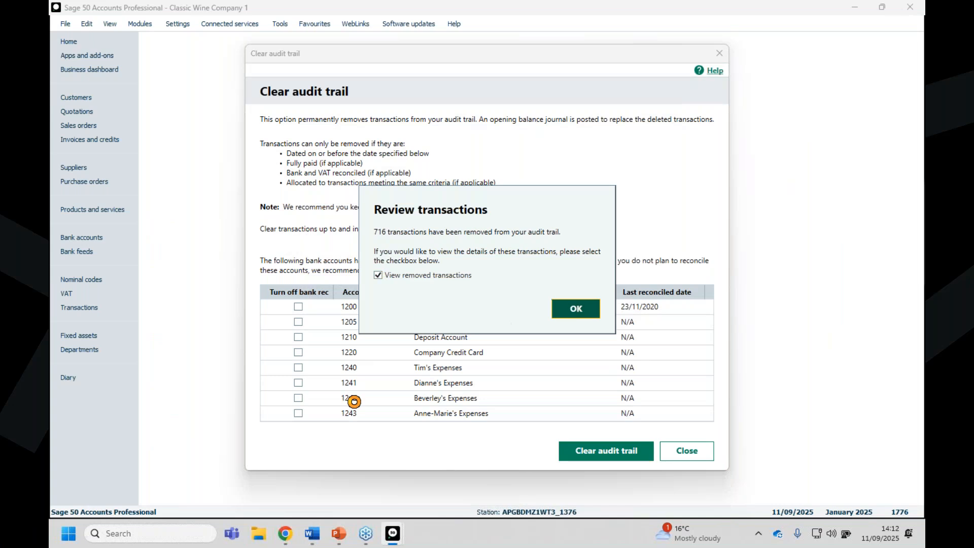
{"action": "key", "text": "Return"}
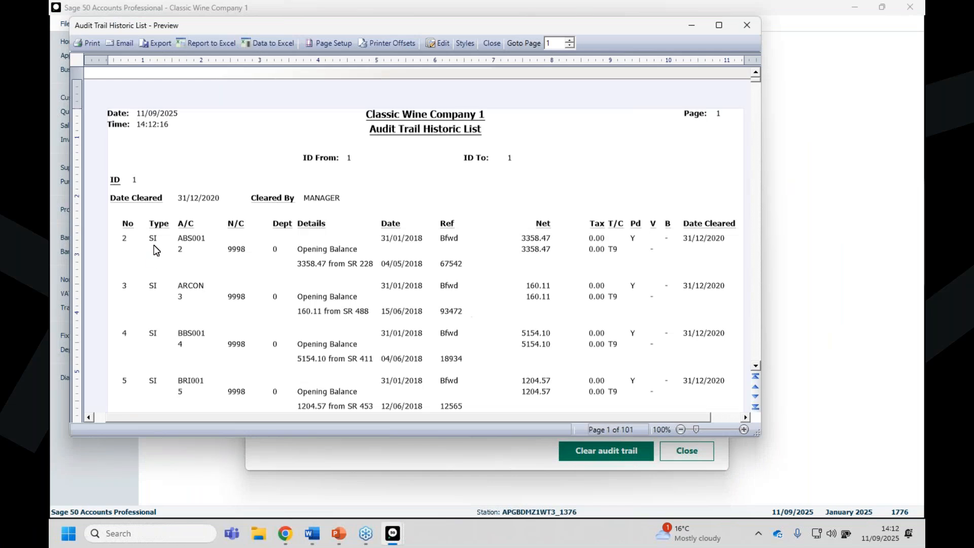
{"action": "left_click", "coordinate": [748, 29]}
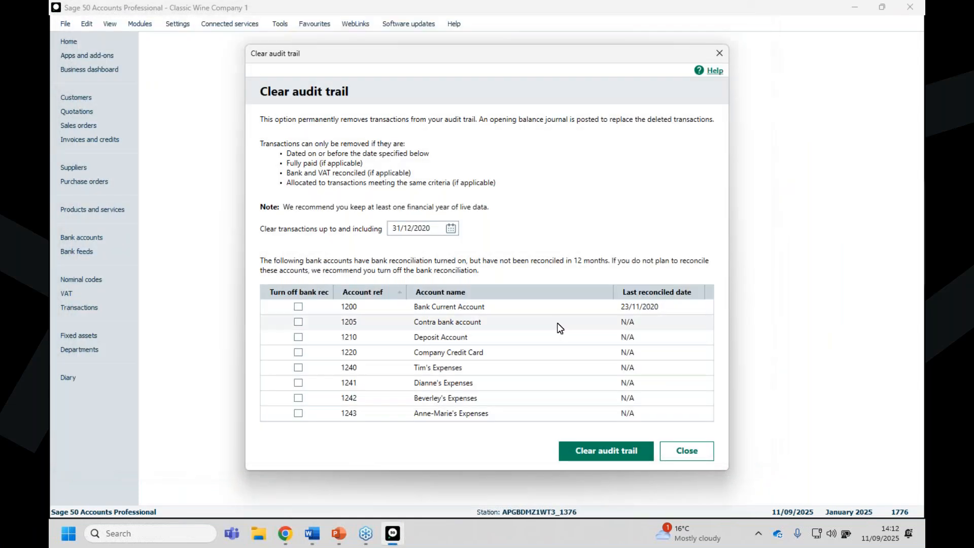
{"action": "left_click", "coordinate": [679, 456]}
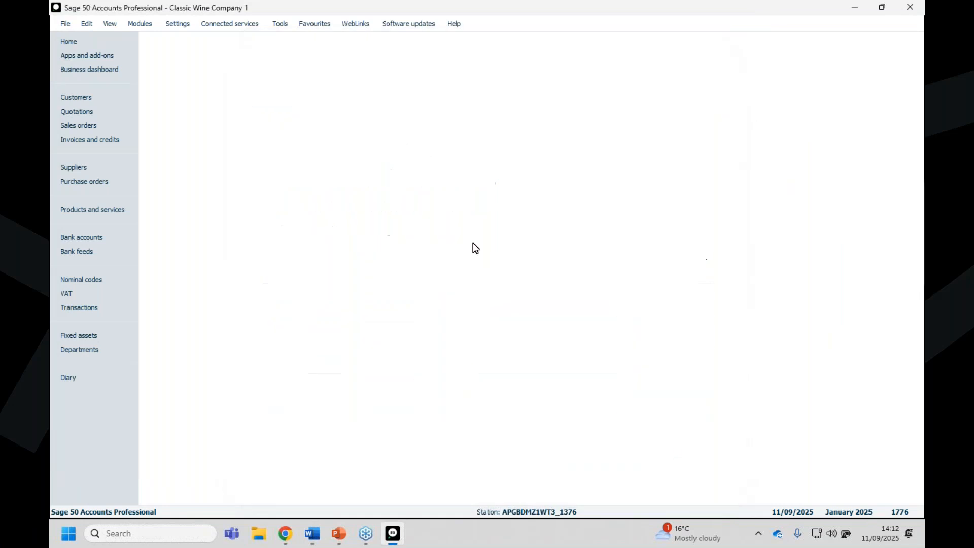
Examine the program's configuration and data information, including the Clear Audit Trail Date and the number of splits
{"action": "left_click", "coordinate": [454, 23]}
{"action": "left_click", "coordinate": [462, 72]}
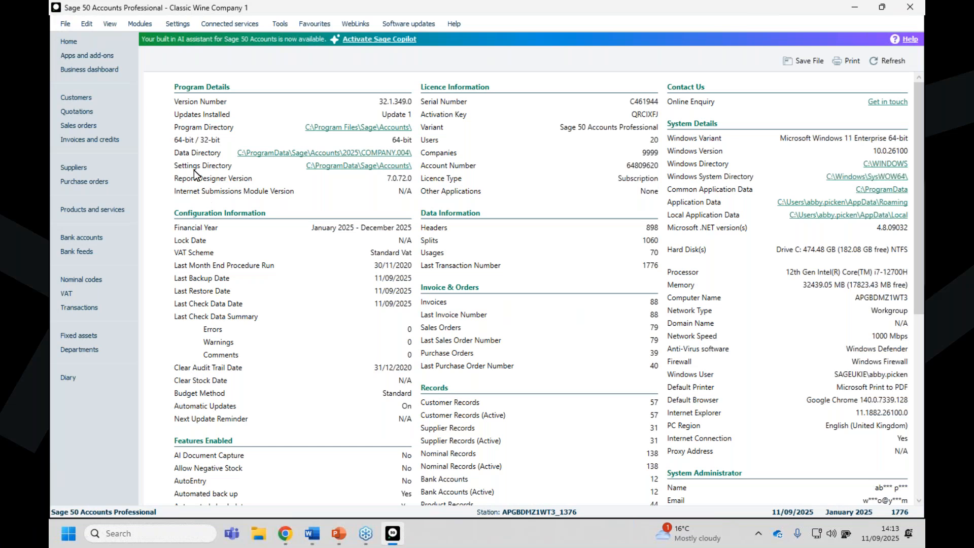
Filter the customer list to records where Balance Is Equal To 0.00
{"action": "left_click", "coordinate": [63, 96]}
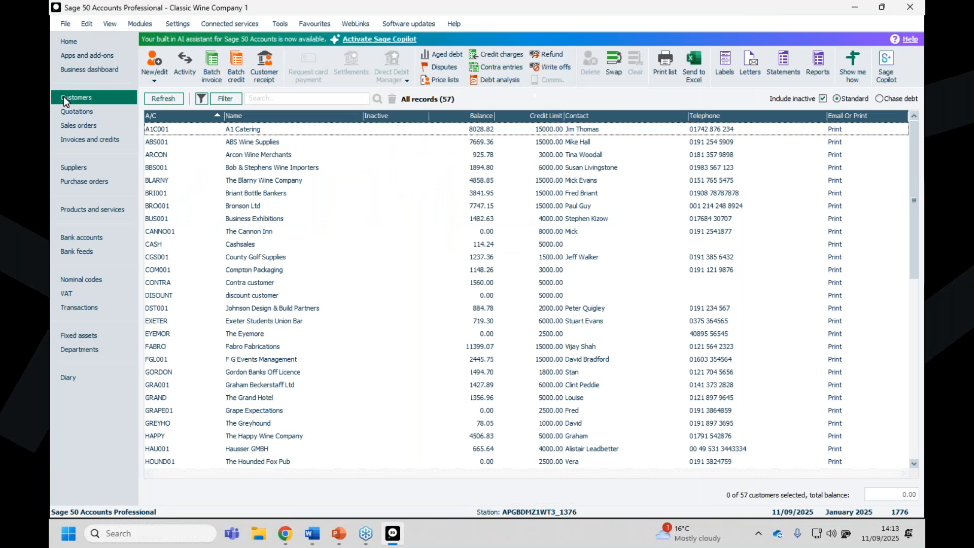
{"action": "left_click", "coordinate": [227, 100]}
{"action": "left_click", "coordinate": [299, 236]}
{"action": "left_click", "coordinate": [279, 251]}
{"action": "left_click", "coordinate": [418, 236]}
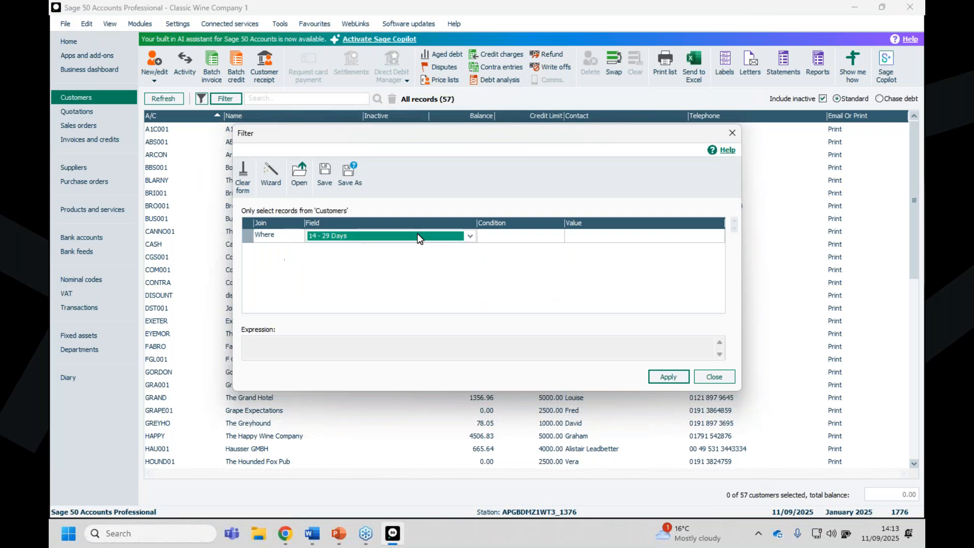
{"action": "left_click", "coordinate": [467, 234]}
{"action": "key", "text": "b"}
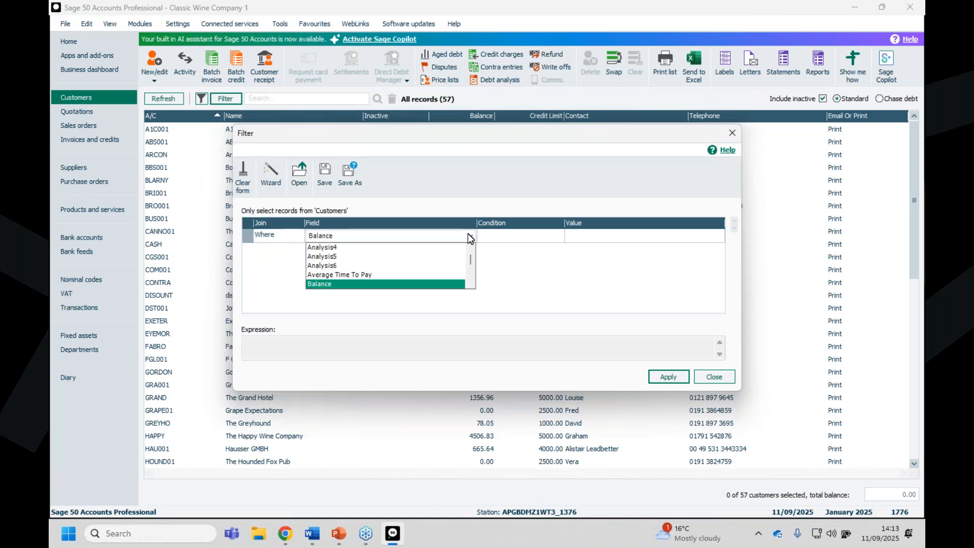
{"action": "left_click", "coordinate": [468, 233]}
{"action": "left_click", "coordinate": [497, 238]}
{"action": "left_click", "coordinate": [602, 235]}
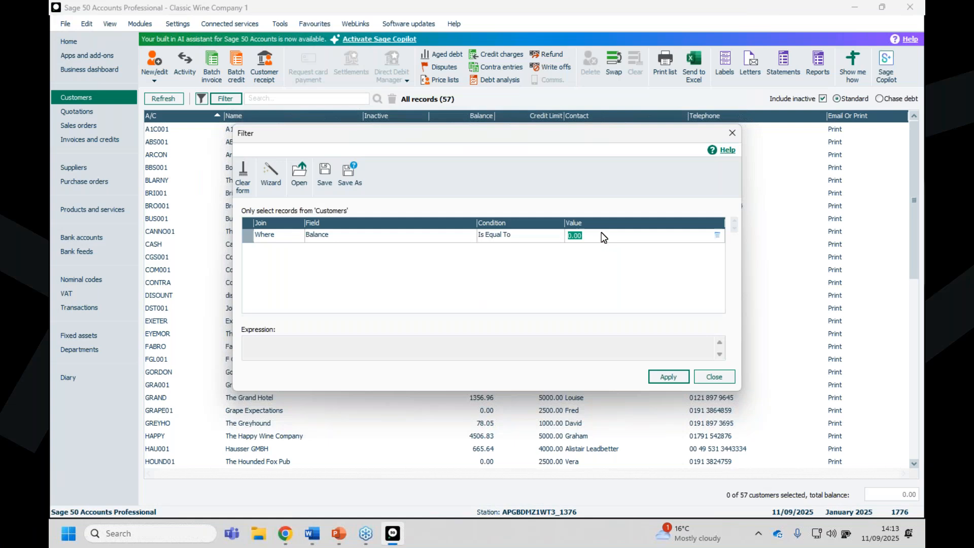
{"action": "left_click", "coordinate": [663, 380]}
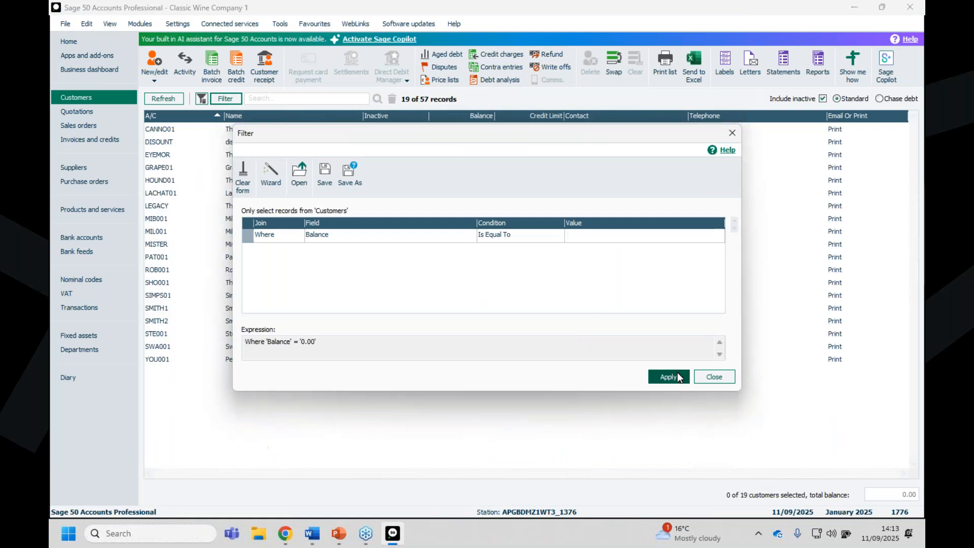
{"action": "left_click", "coordinate": [710, 378]}
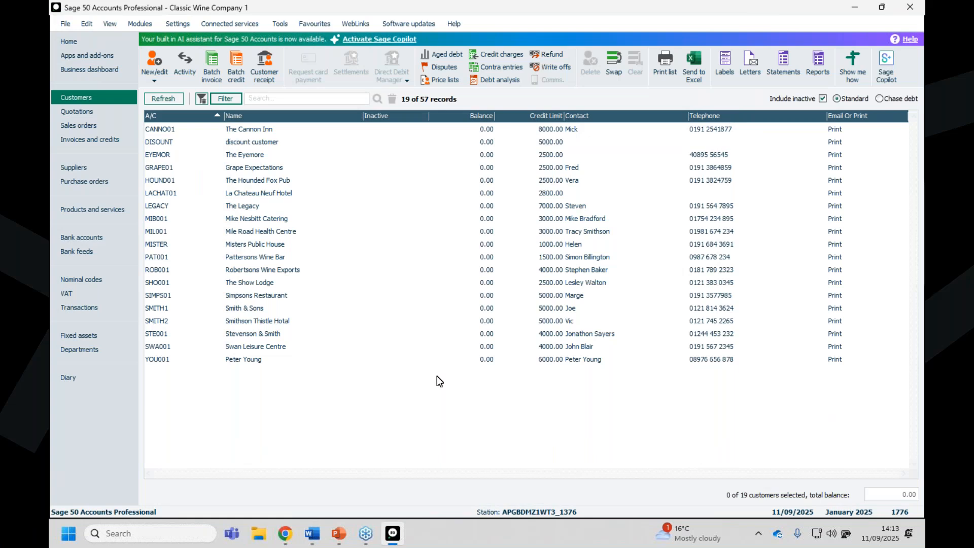
Check the activity of Simpsons Restaurant in the filtered customer list for remaining transactions
{"action": "left_click", "coordinate": [256, 296]}
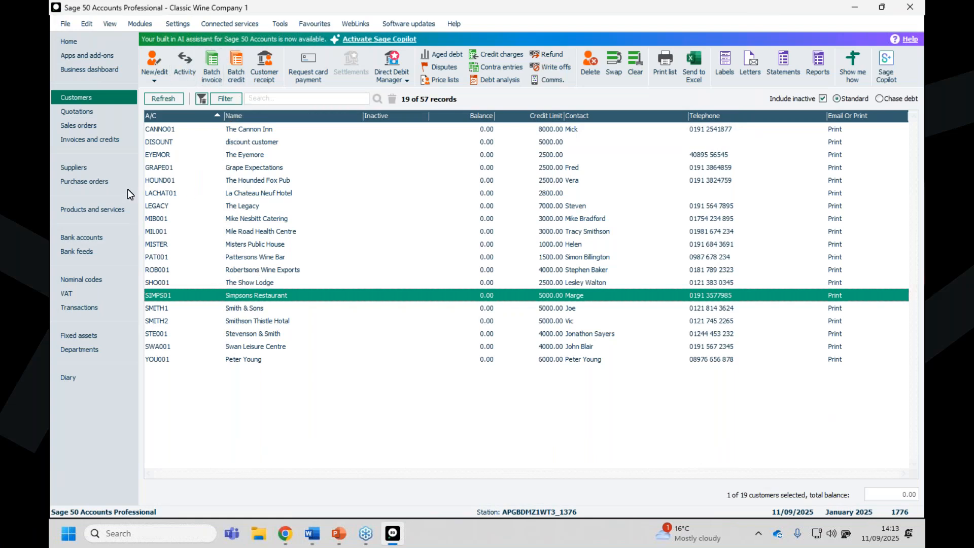
{"action": "left_click", "coordinate": [181, 64]}
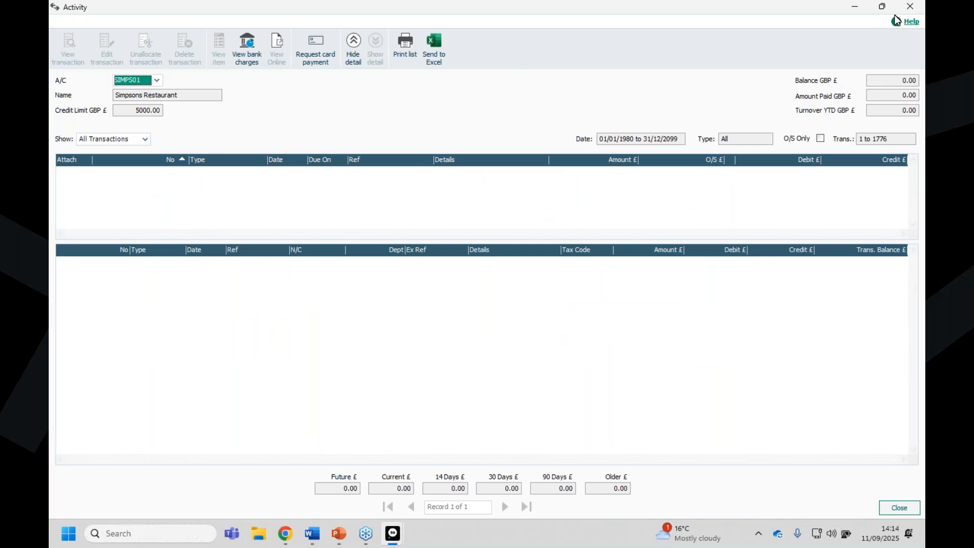
{"action": "left_click", "coordinate": [910, 6]}
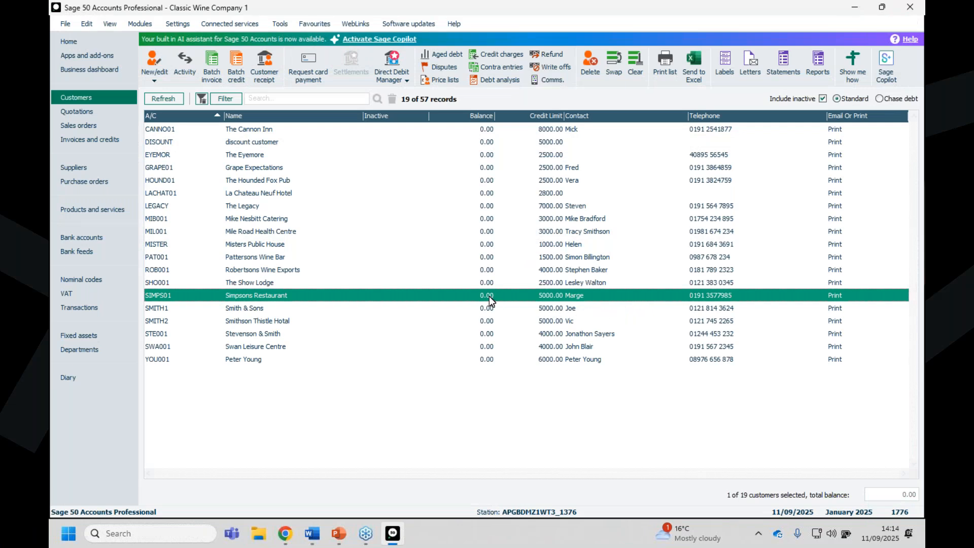
{"action": "right_click", "coordinate": [443, 290]}
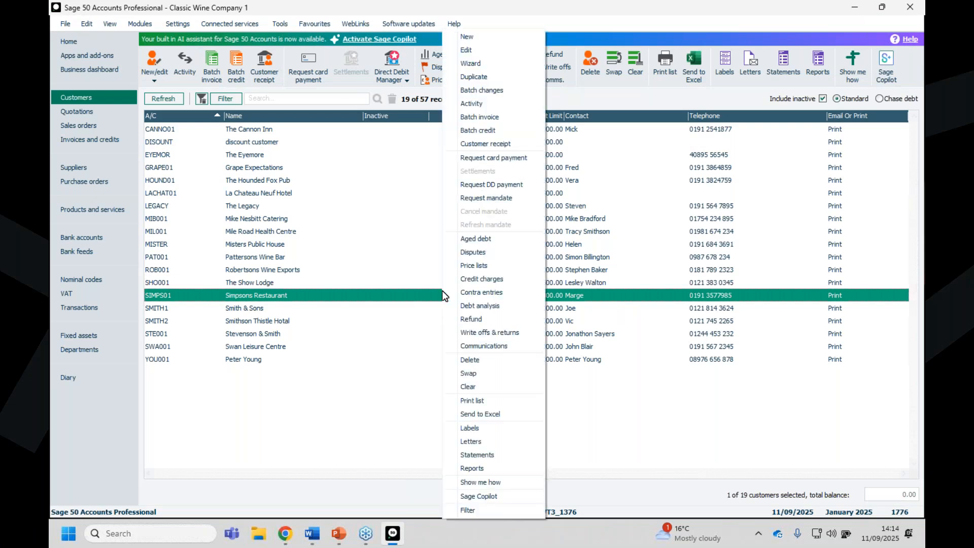
{"action": "left_click", "coordinate": [379, 297]}
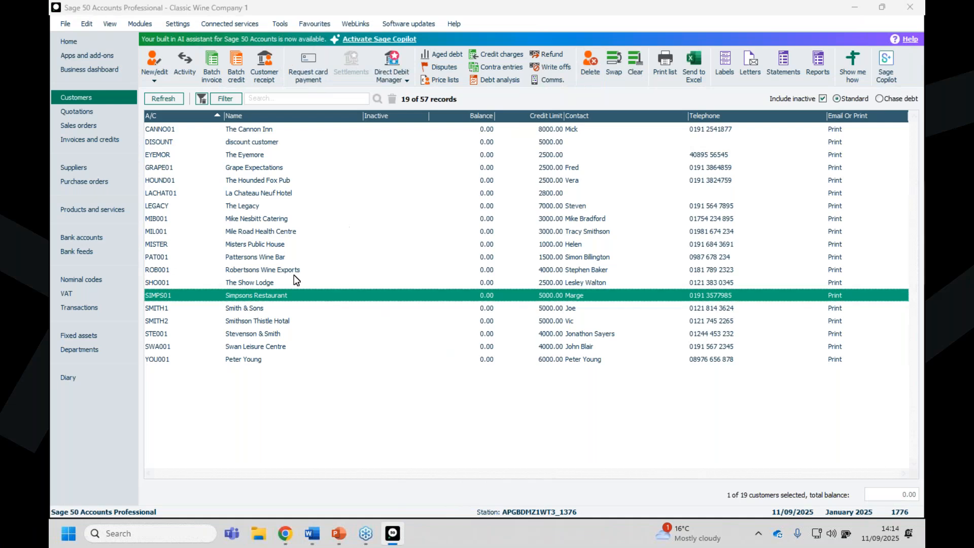
Open the Simpsons Restaurant customer record, close it unchanged, and clear the selection in the customer list
{"action": "double_click", "coordinate": [236, 297]}
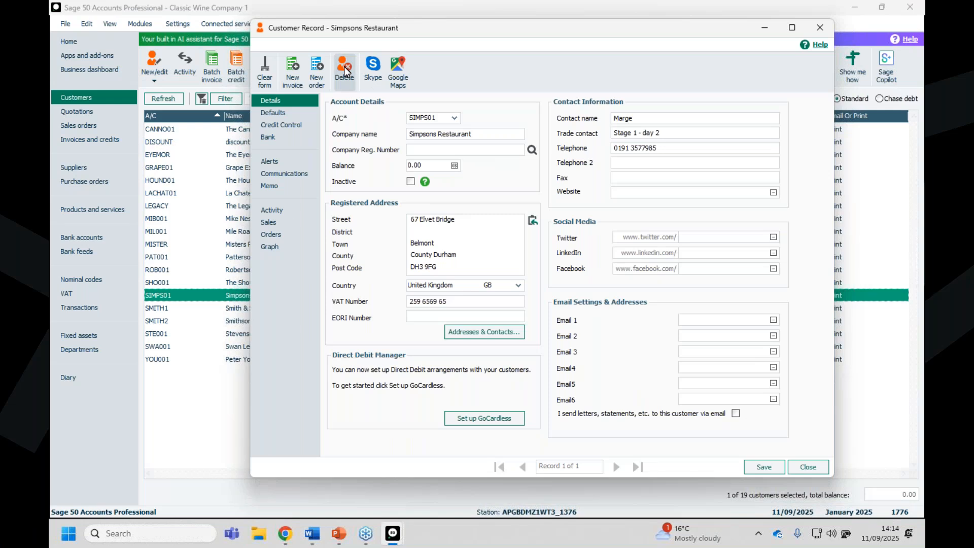
{"action": "left_click", "coordinate": [821, 25]}
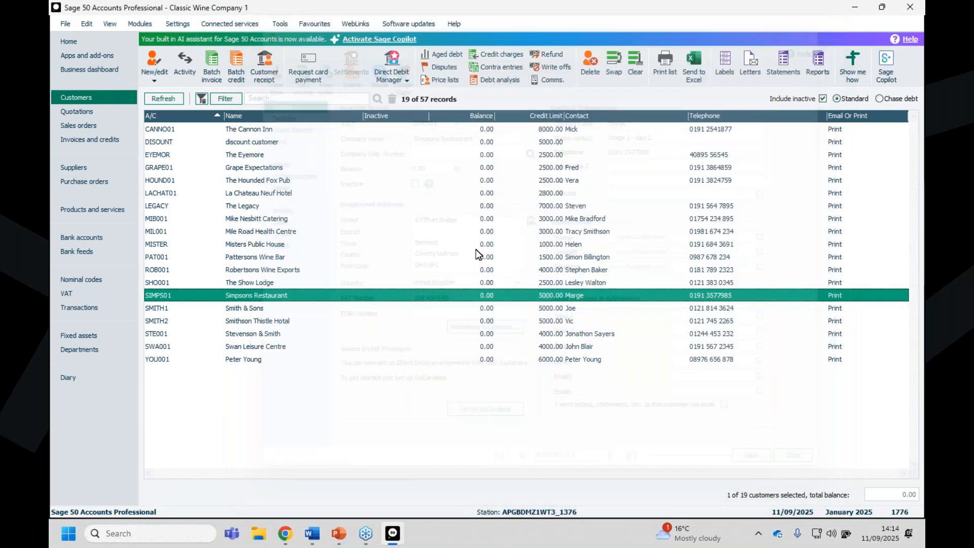
{"action": "left_click", "coordinate": [630, 63]}
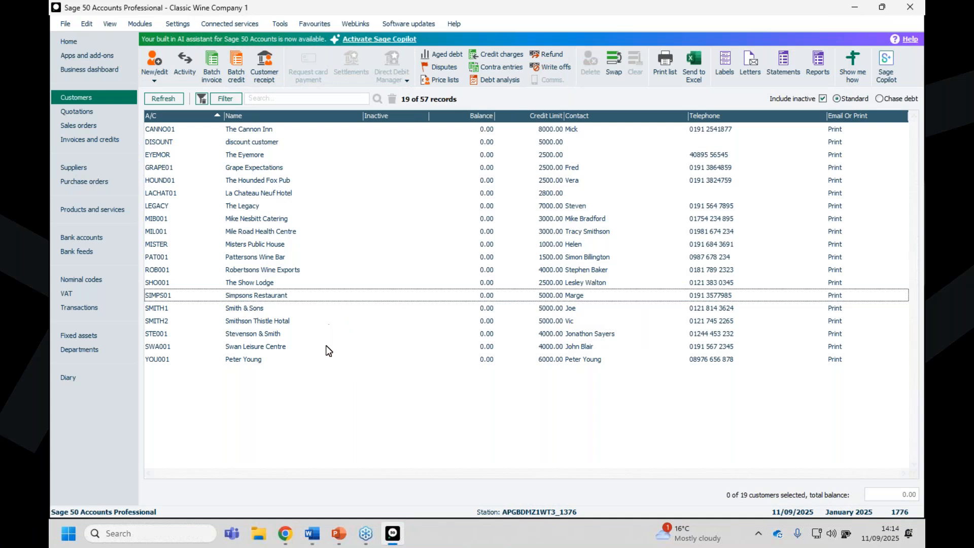
{"action": "left_click", "coordinate": [321, 362]}
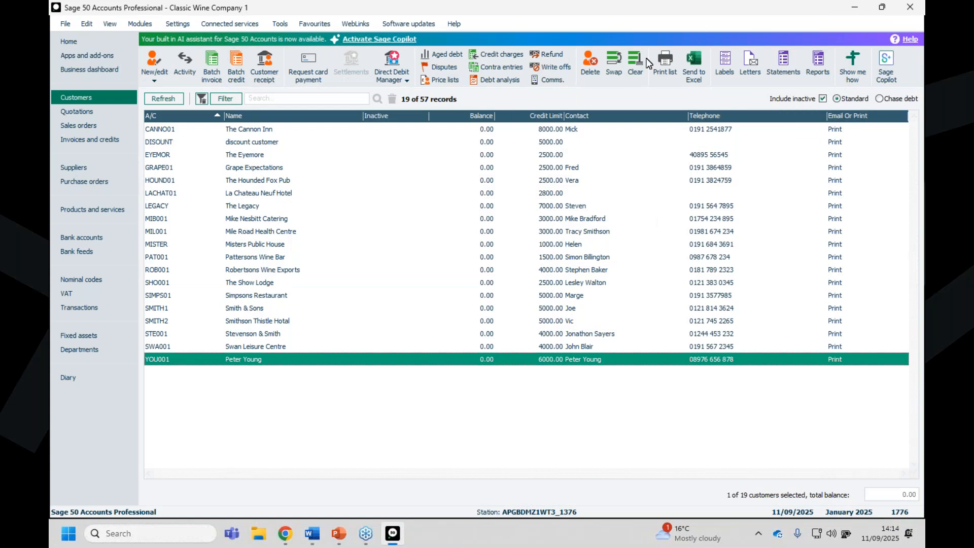
{"action": "left_click", "coordinate": [614, 66]}
{"action": "left_click", "coordinate": [635, 66]}
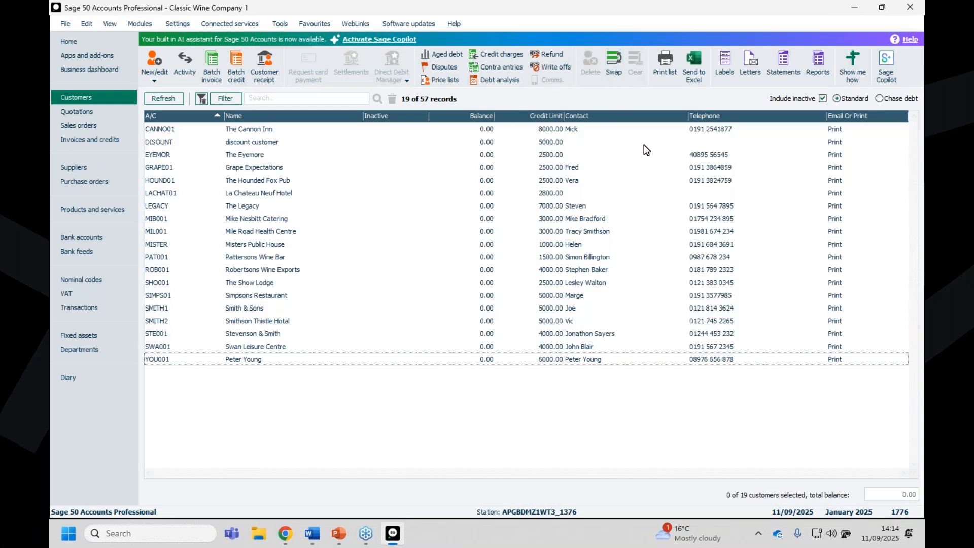
Preview the Customer Activity (Summary) report for the filtered customers, with the transaction date range ending 31/12/2020
{"action": "left_click", "coordinate": [818, 63]}
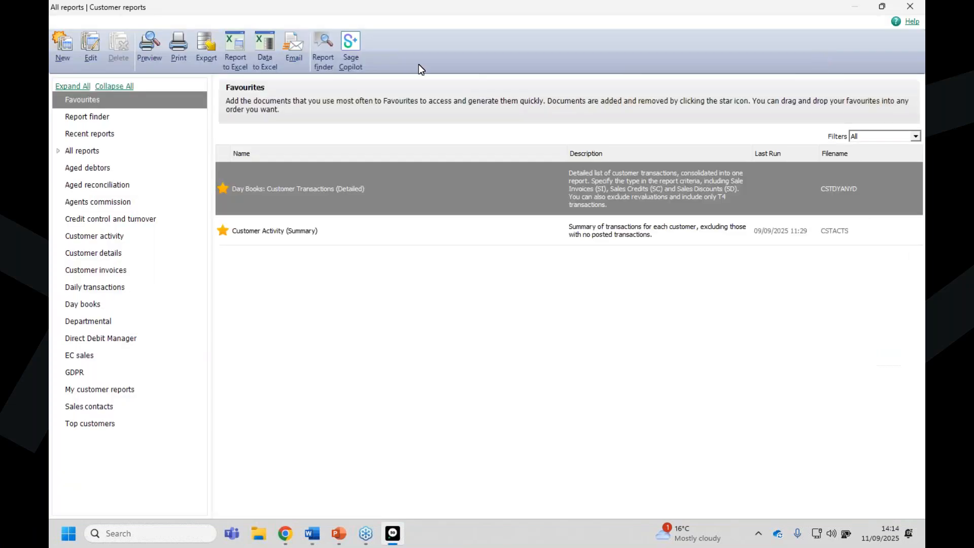
{"action": "left_click", "coordinate": [237, 240]}
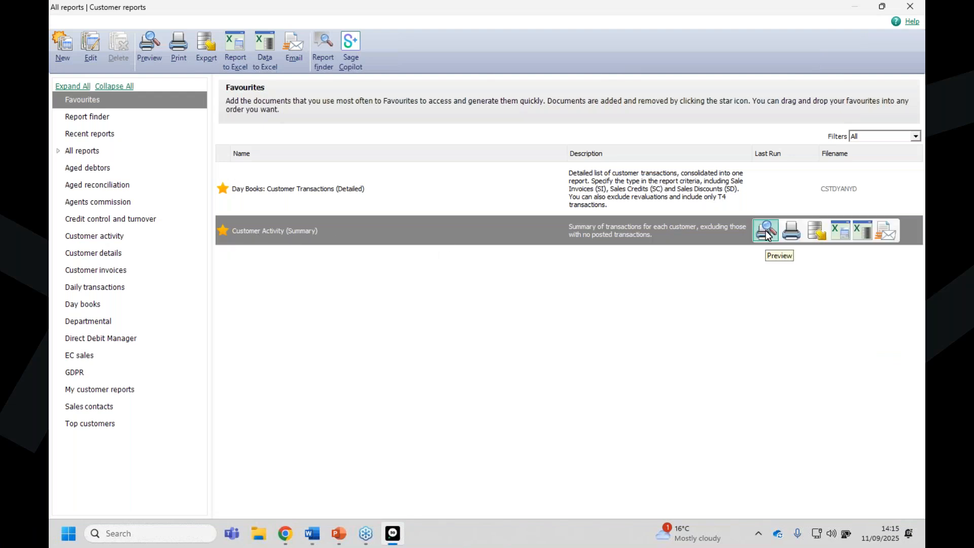
{"action": "mouse_move", "coordinate": [766, 233]}
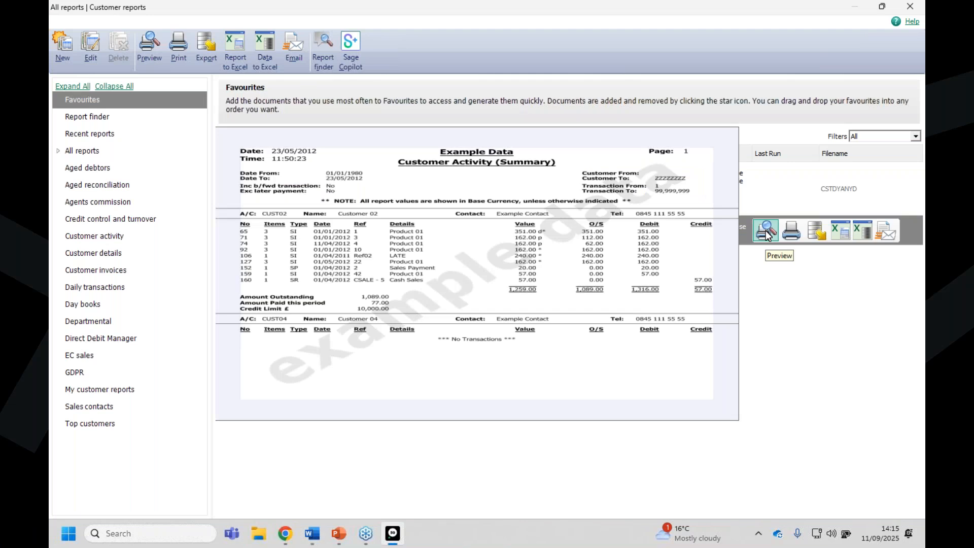
{"action": "left_click", "coordinate": [766, 233]}
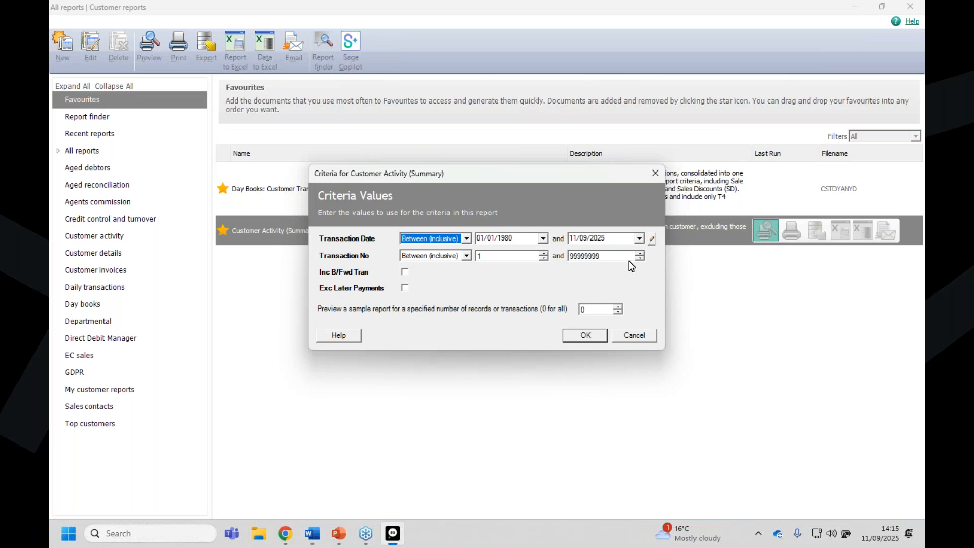
{"action": "left_click", "coordinate": [614, 238]}
{"action": "type", "text": "31/12"}
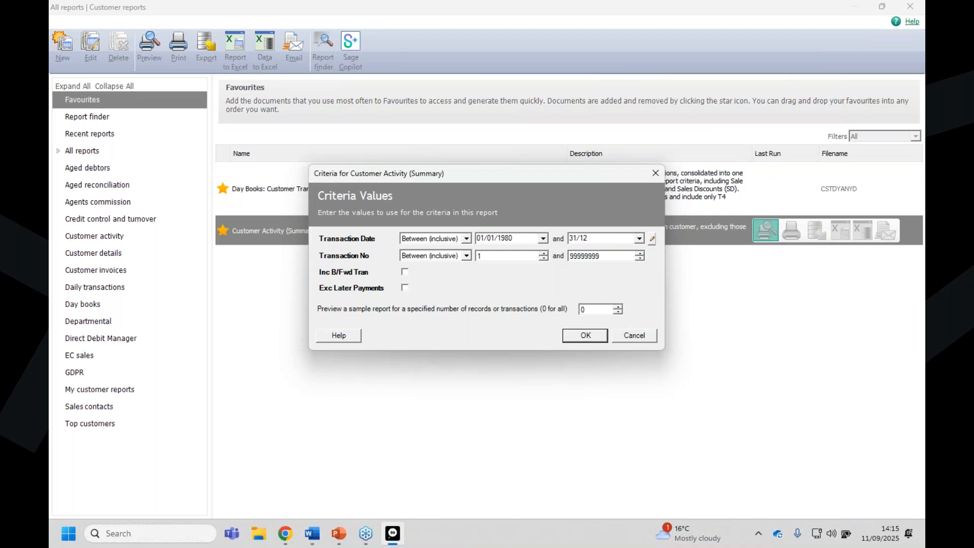
{"action": "type", "text": "/2020"}
{"action": "key", "text": "Return"}
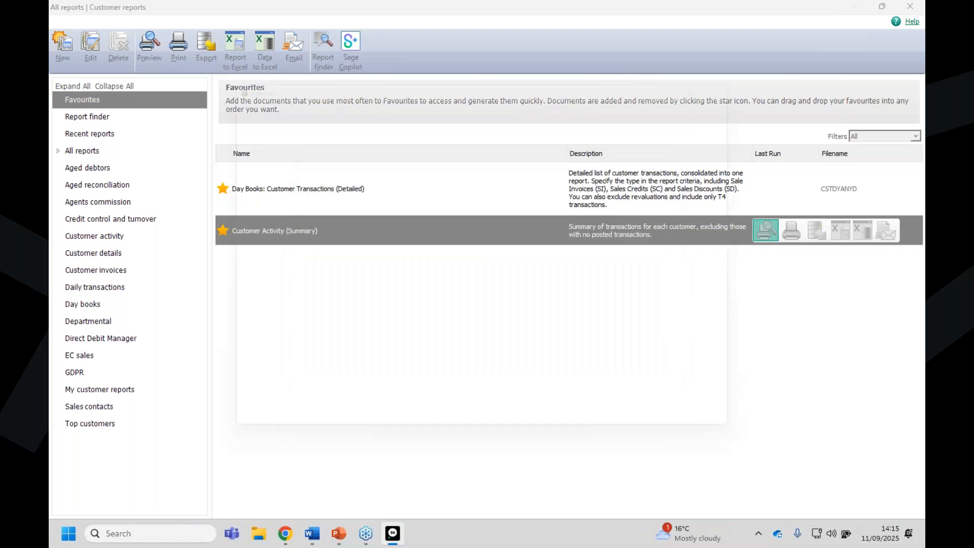
Close the customer reports window, check the maximized activity report for remaining transactions, and close the preview
{"action": "left_click", "coordinate": [911, 6]}
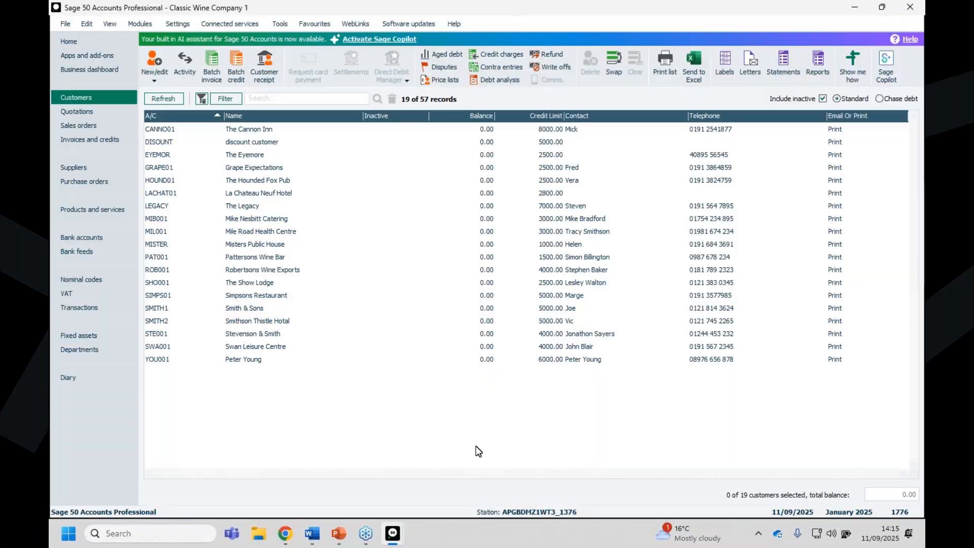
{"action": "mouse_move", "coordinate": [393, 533]}
{"action": "left_click", "coordinate": [458, 476]}
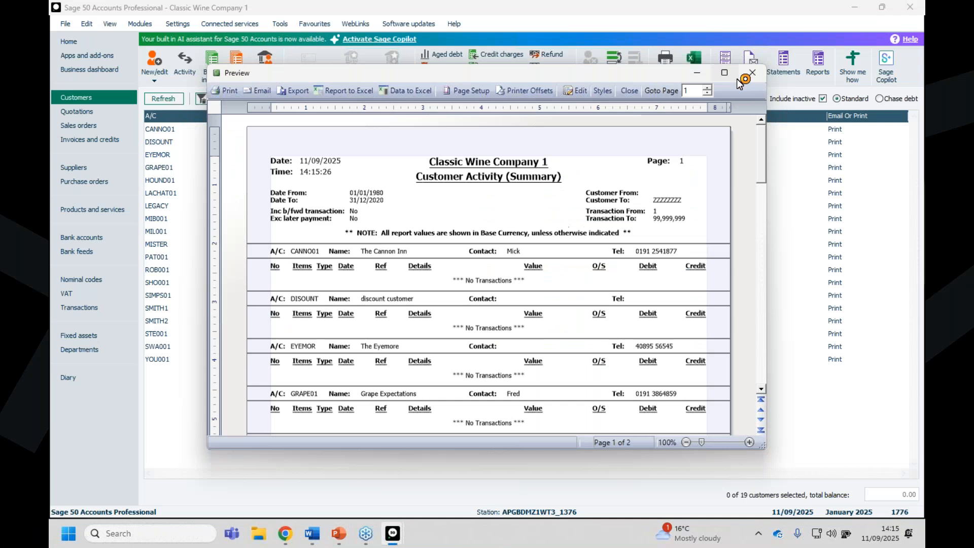
{"action": "left_click", "coordinate": [725, 72]}
{"action": "left_click", "coordinate": [574, 359]}
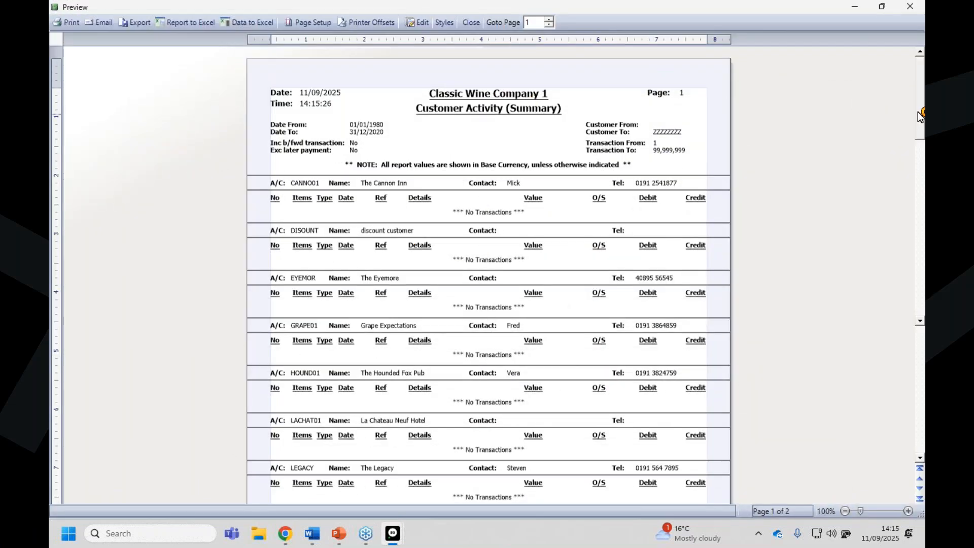
{"action": "left_click_drag", "start_coordinate": [919, 108], "coordinate": [901, 384]}
{"action": "left_click", "coordinate": [910, 6]}
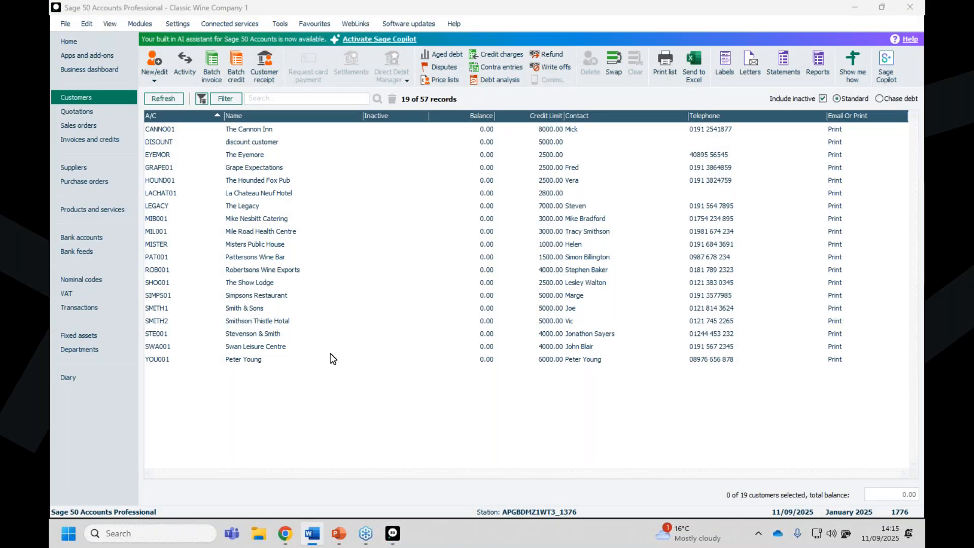
Delete all the filtered zero-balance customer records, and remove the filter from the customer list
{"action": "left_click", "coordinate": [289, 358]}
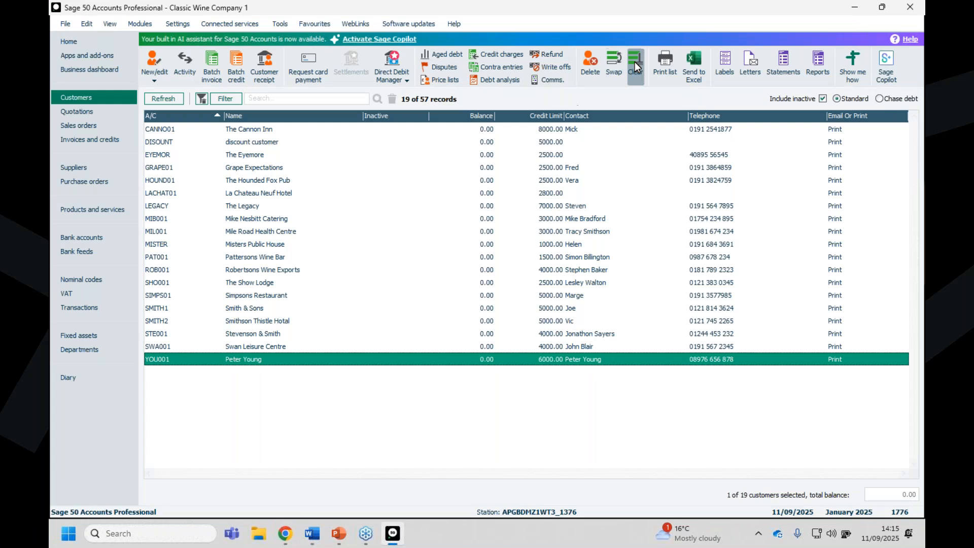
{"action": "left_click", "coordinate": [635, 62]}
{"action": "left_click", "coordinate": [611, 60]}
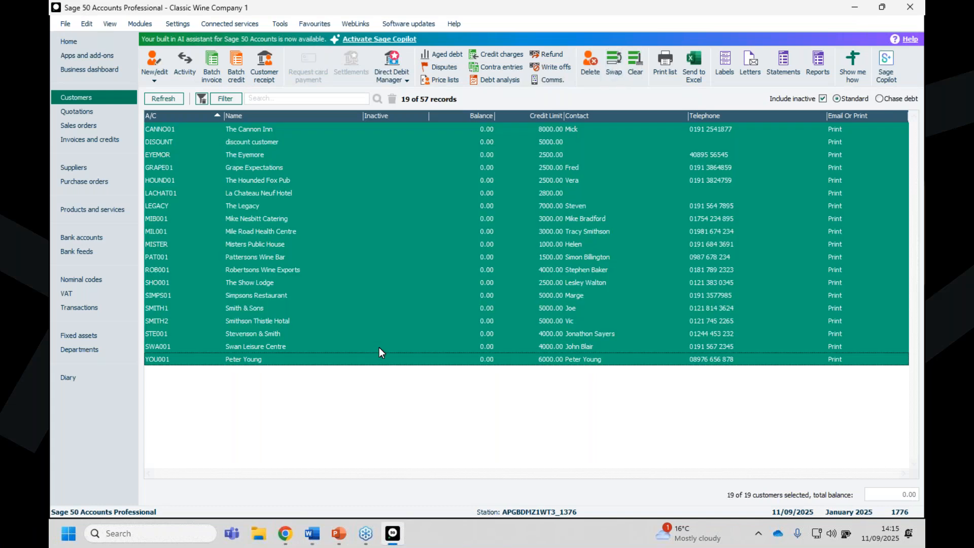
{"action": "left_click", "coordinate": [590, 61]}
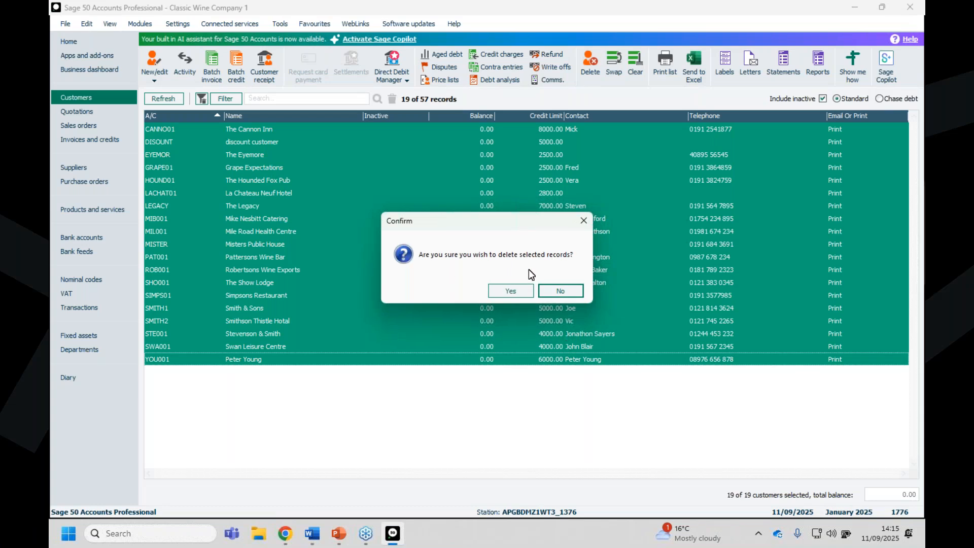
{"action": "left_click", "coordinate": [495, 288]}
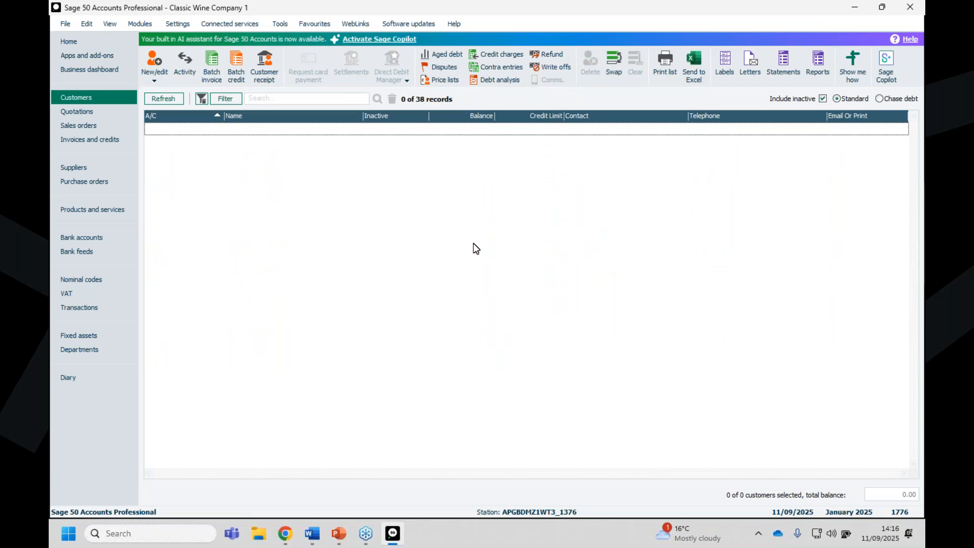
{"action": "left_click", "coordinate": [205, 97]}
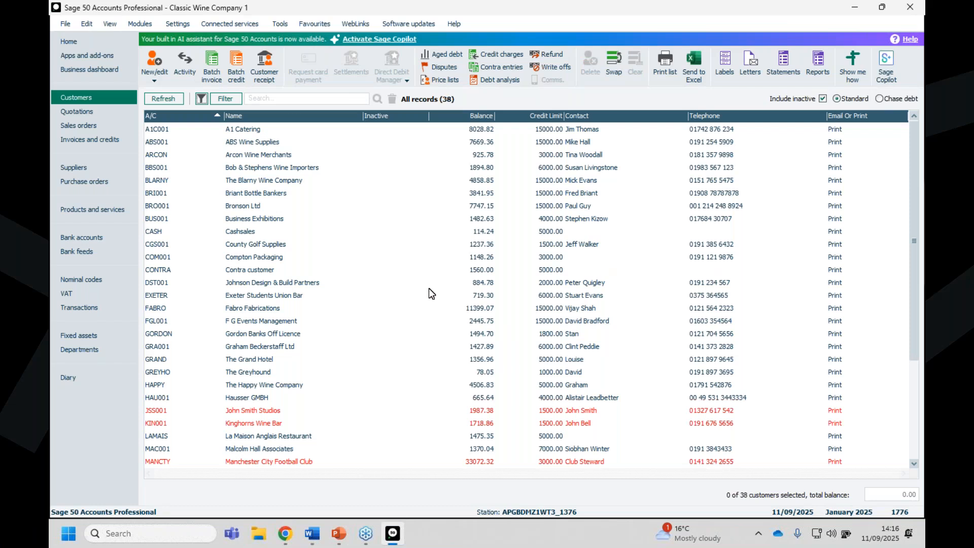
Filter the supplier list to records where Balance Is Equal To 0.00
{"action": "left_click", "coordinate": [80, 173]}
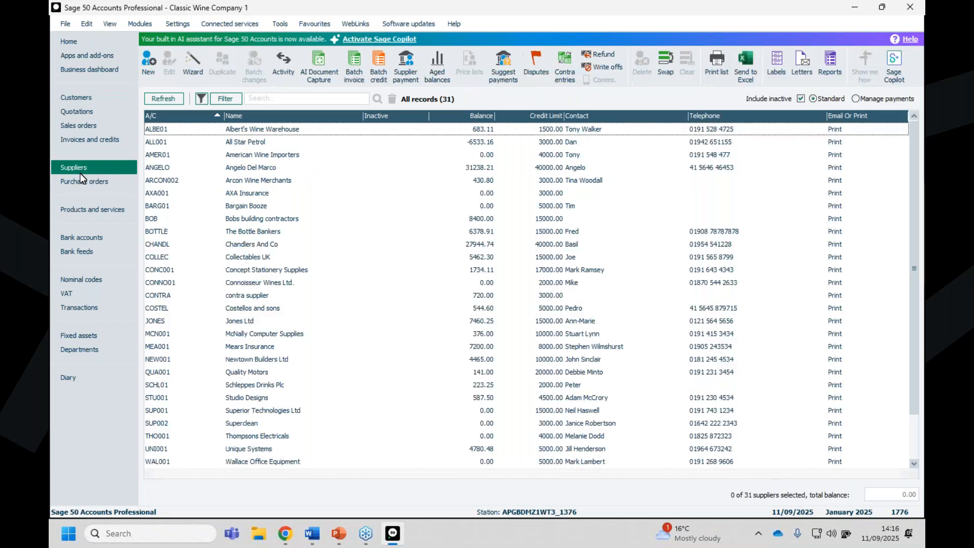
{"action": "left_click", "coordinate": [219, 99]}
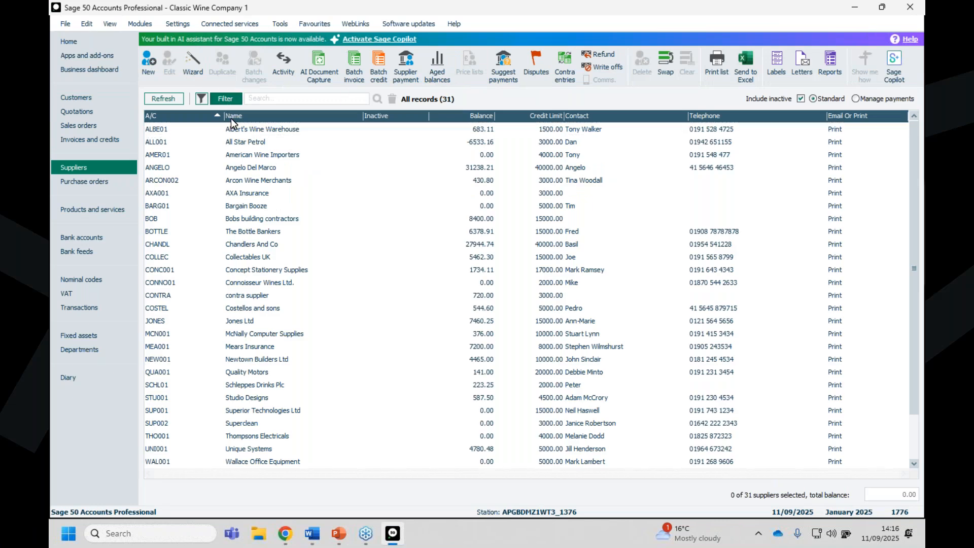
{"action": "left_click", "coordinate": [276, 235]}
{"action": "left_click", "coordinate": [277, 246]}
{"action": "left_click", "coordinate": [362, 235]}
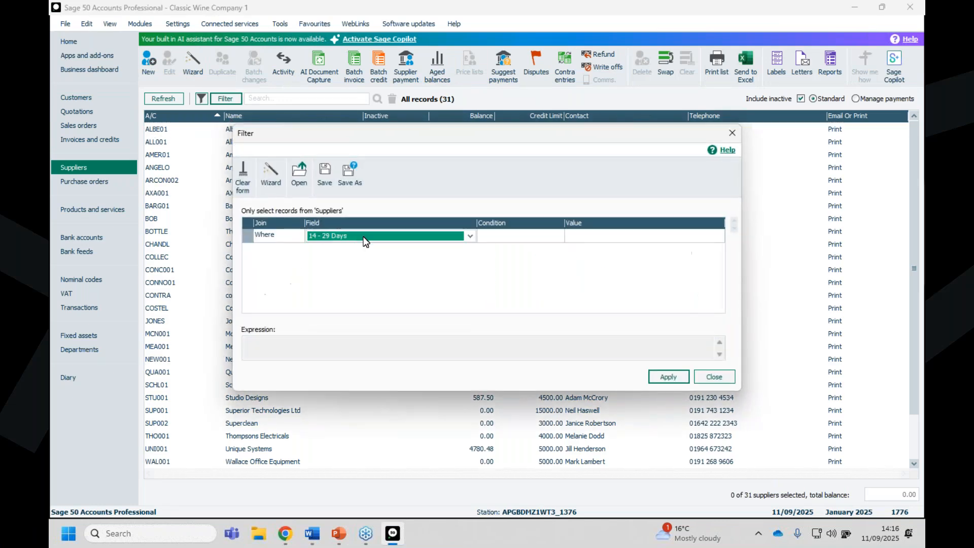
{"action": "key", "text": "b"}
{"action": "left_click", "coordinate": [521, 238]}
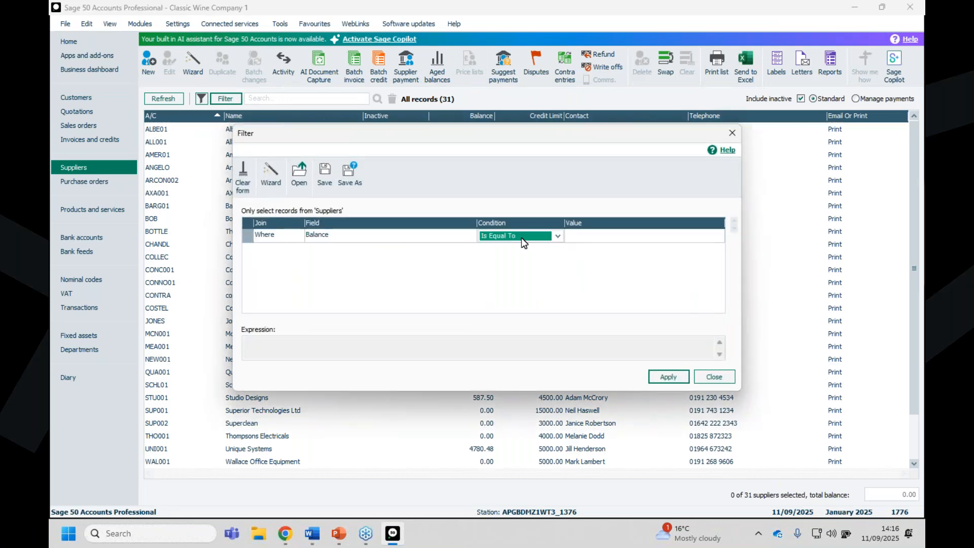
{"action": "left_click", "coordinate": [573, 237]}
{"action": "left_click", "coordinate": [667, 377]}
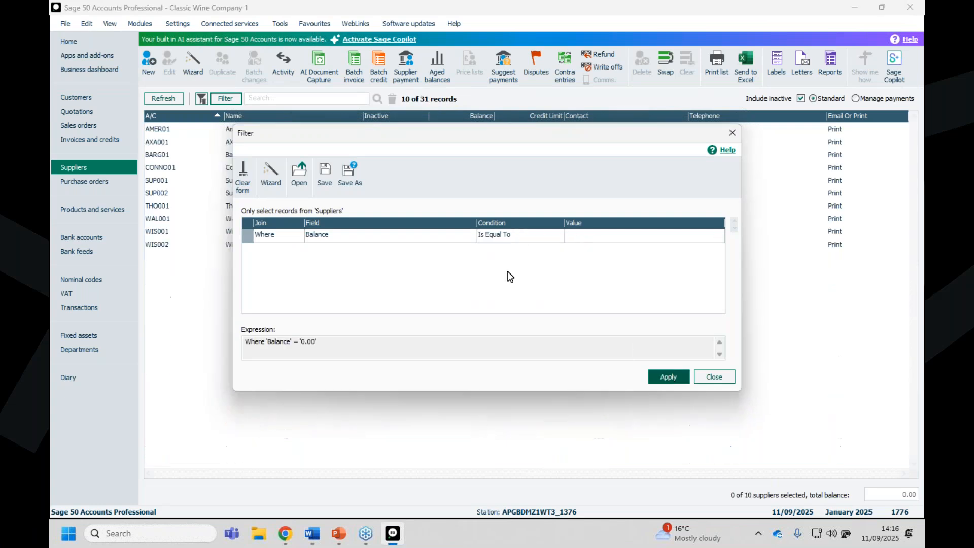
{"action": "left_click", "coordinate": [715, 376]}
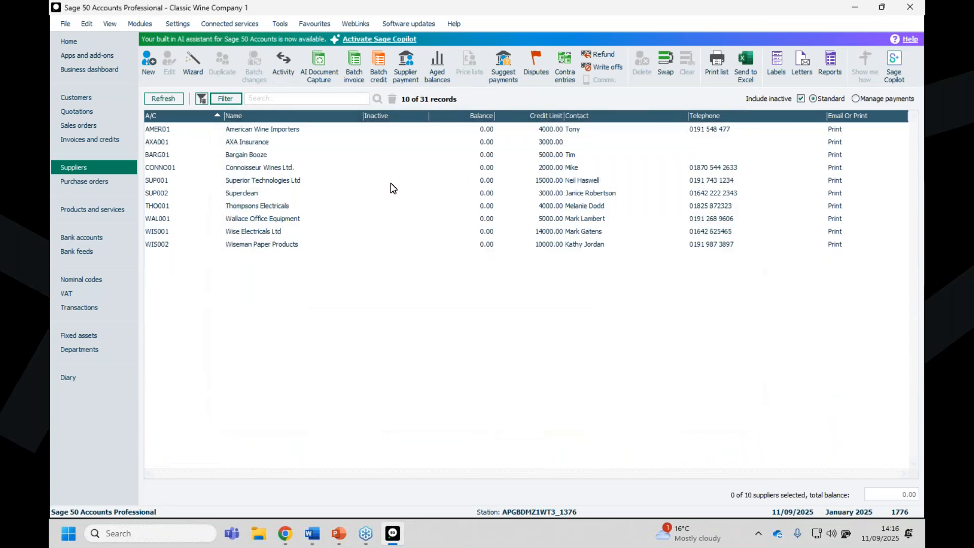
Search the supplier reports for "supplier activity"
{"action": "left_click", "coordinate": [832, 63]}
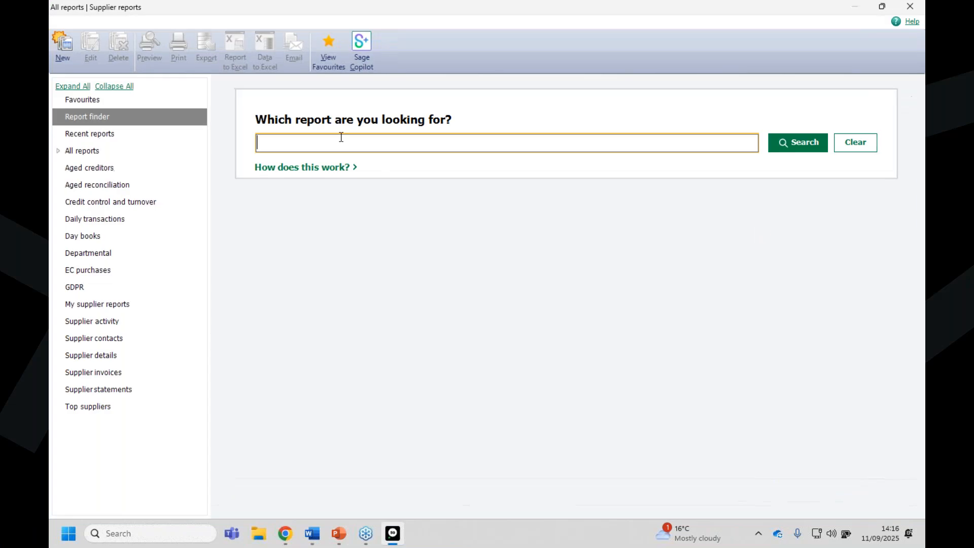
{"action": "type", "text": "supplier ac"}
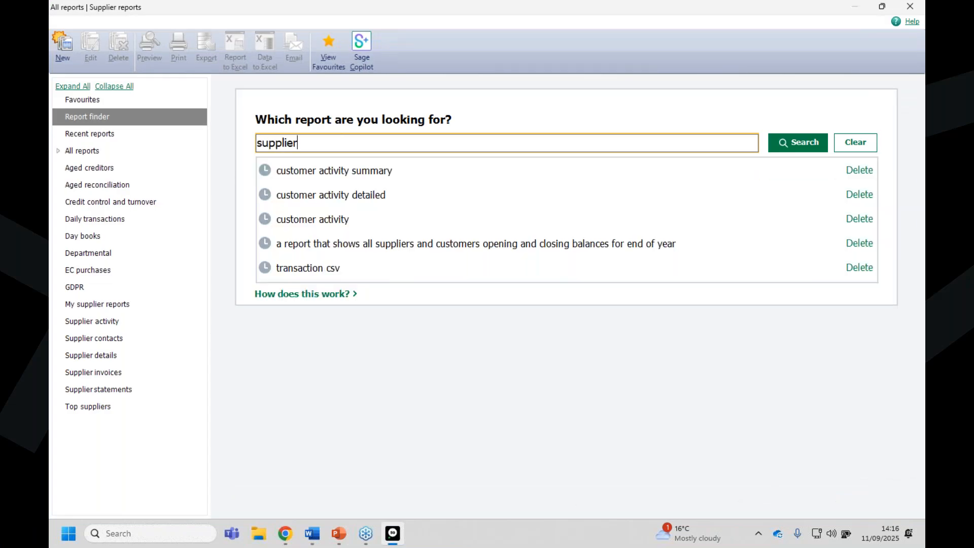
{"action": "type", "text": "tivity"}
{"action": "key", "text": "Return"}
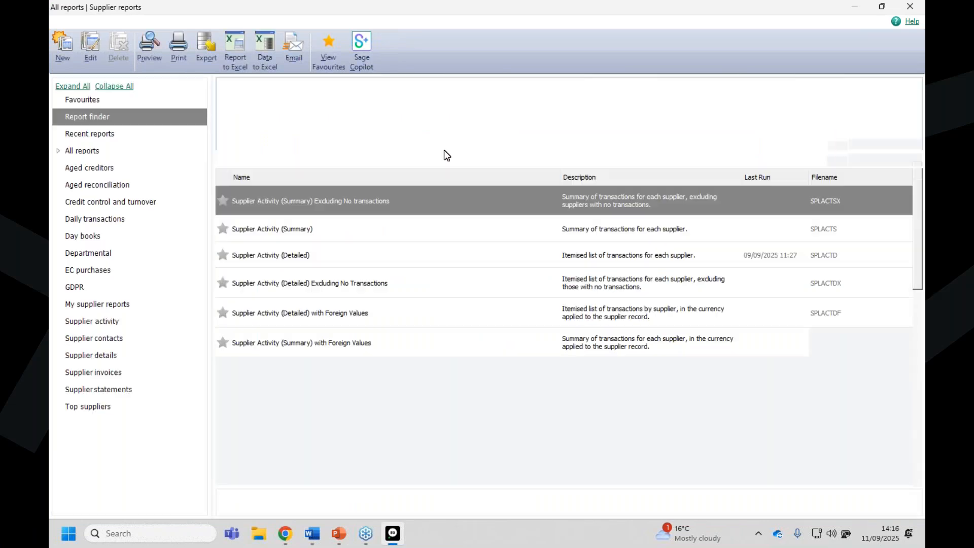
Preview the Supplier Activity (Summary) report with transaction dates up to 31/12/2020, and check its pages for remaining transactions
{"action": "left_click", "coordinate": [271, 230]}
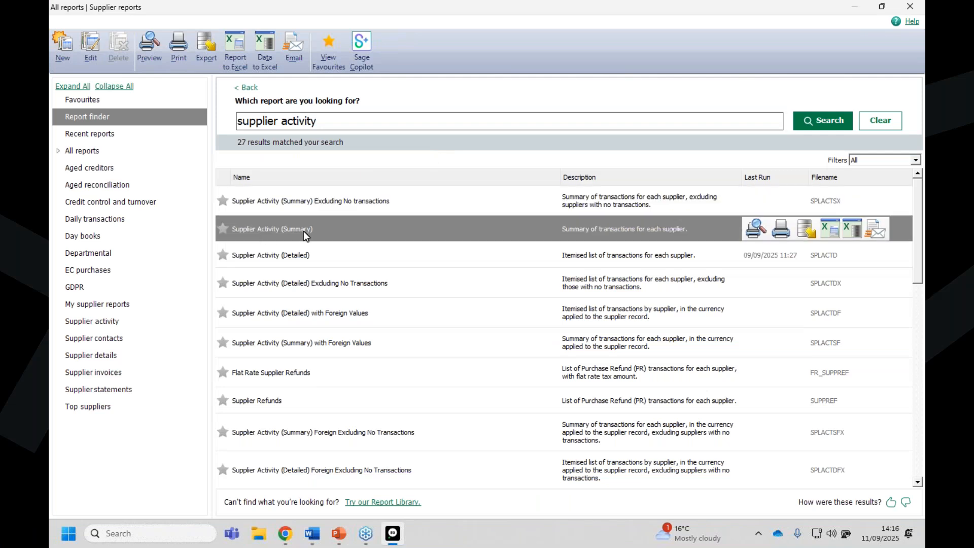
{"action": "left_click", "coordinate": [767, 237]}
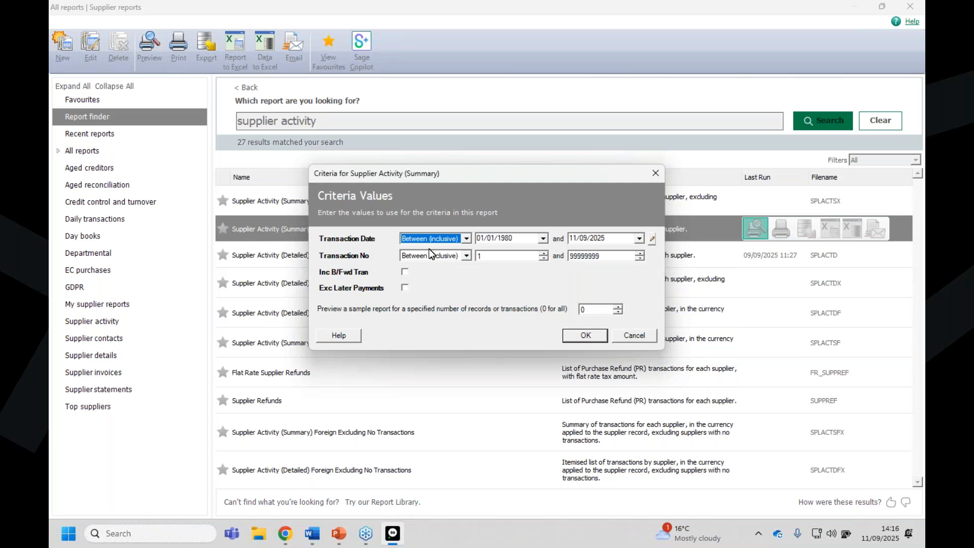
{"action": "left_click", "coordinate": [610, 238]}
{"action": "type", "text": "3"}
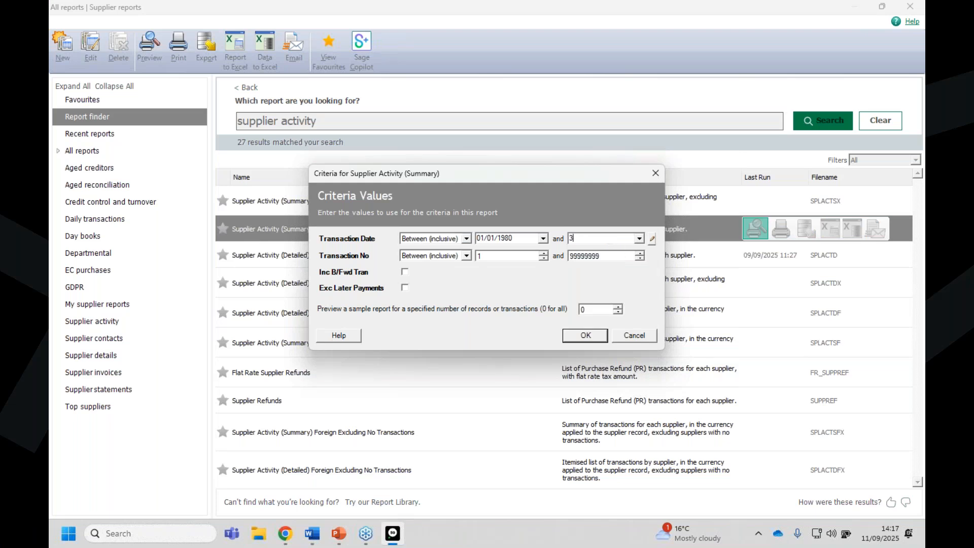
{"action": "type", "text": "1/12/2020"}
{"action": "key", "text": "Return"}
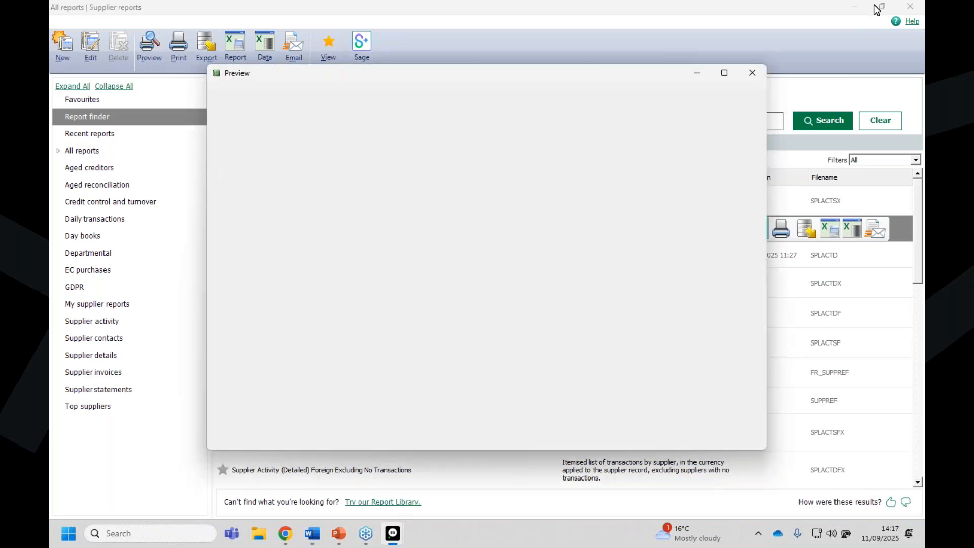
{"action": "left_click", "coordinate": [725, 73]}
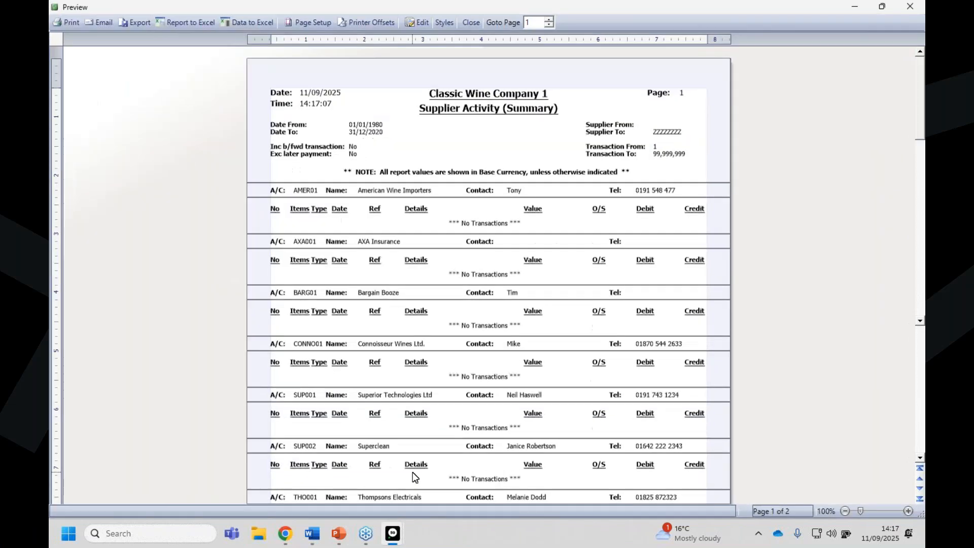
{"action": "left_click_drag", "start_coordinate": [919, 83], "coordinate": [916, 264]}
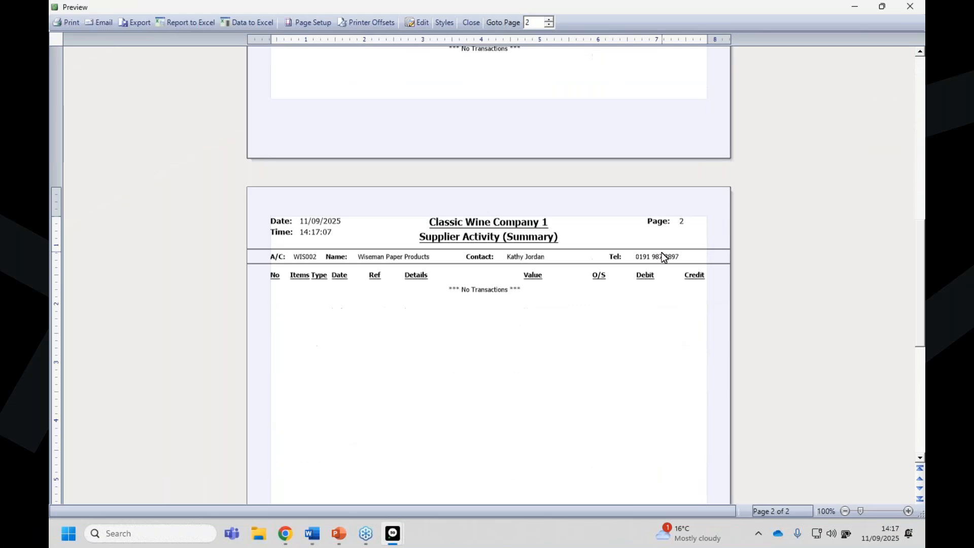
Review the first page of the Supplier Activity (Summary) report, and close the preview and the supplier reports window
{"action": "left_click_drag", "start_coordinate": [918, 257], "coordinate": [907, 106]}
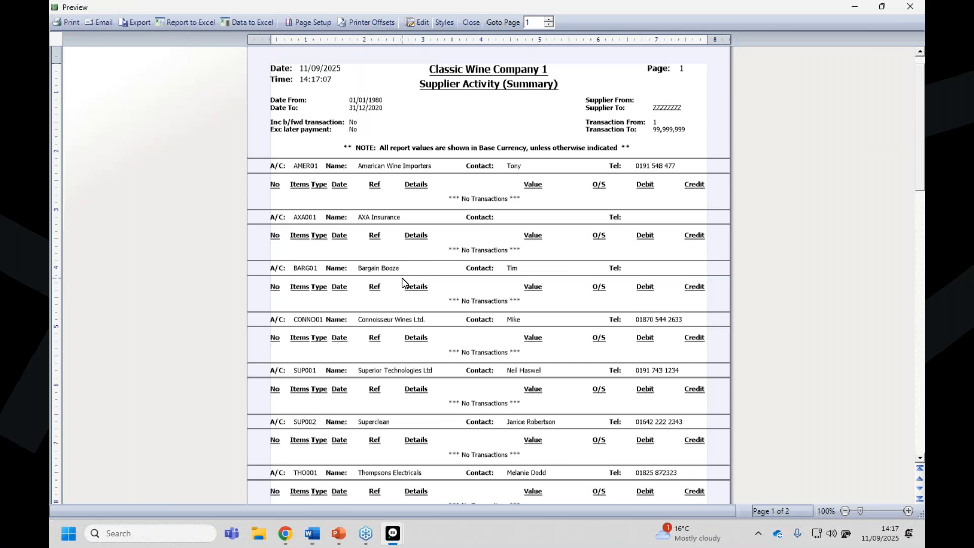
{"action": "left_click", "coordinate": [911, 12]}
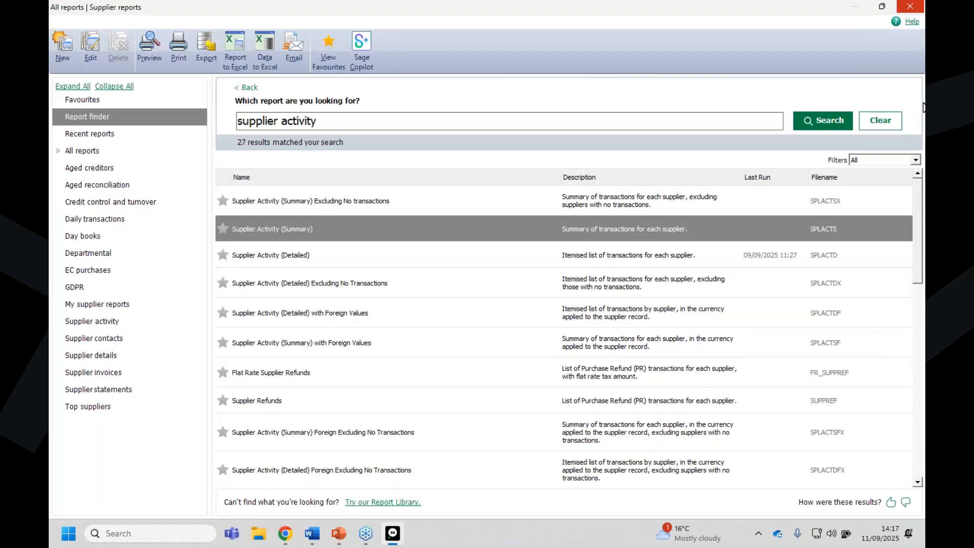
{"action": "left_click", "coordinate": [909, 7]}
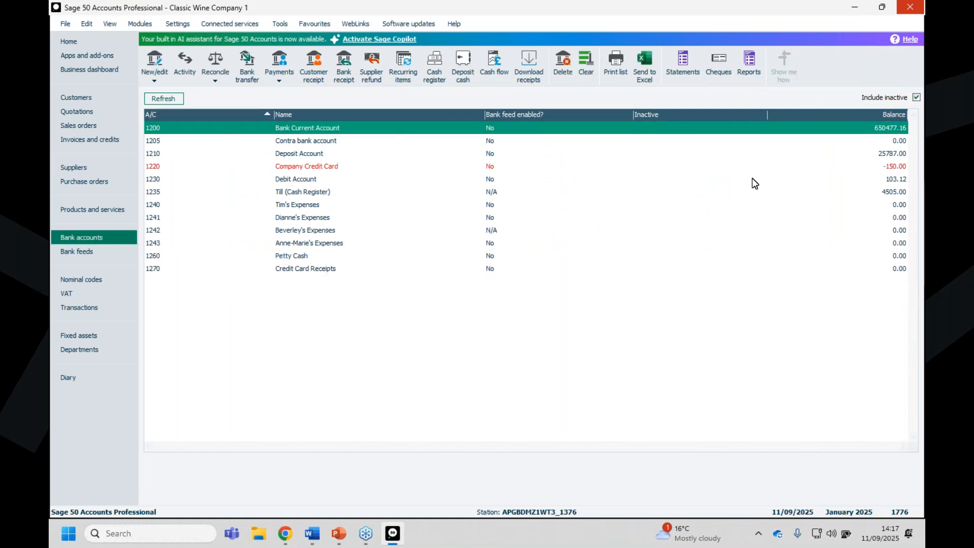
View the transaction activity of bank account 1270, Credit Card Receipts, and close it
{"action": "left_click", "coordinate": [304, 269]}
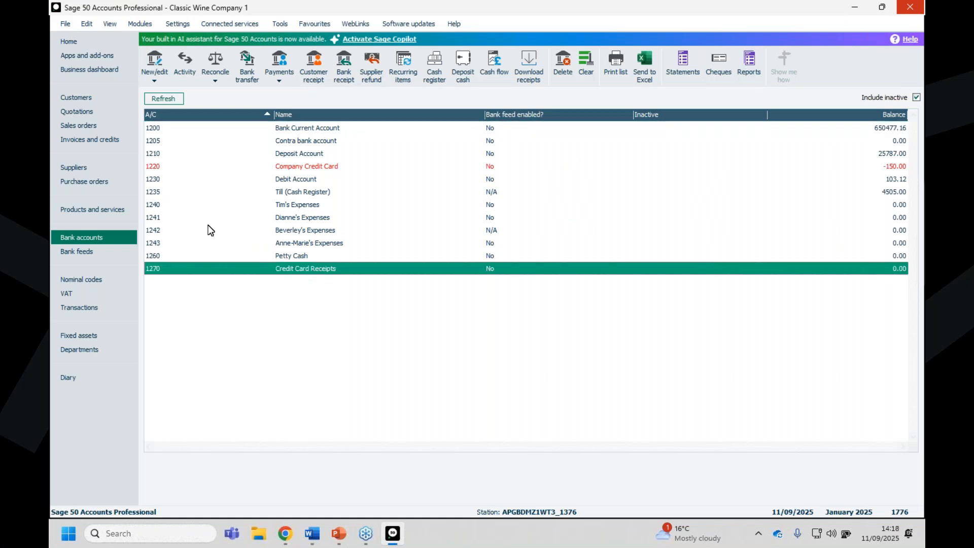
{"action": "left_click", "coordinate": [193, 69]}
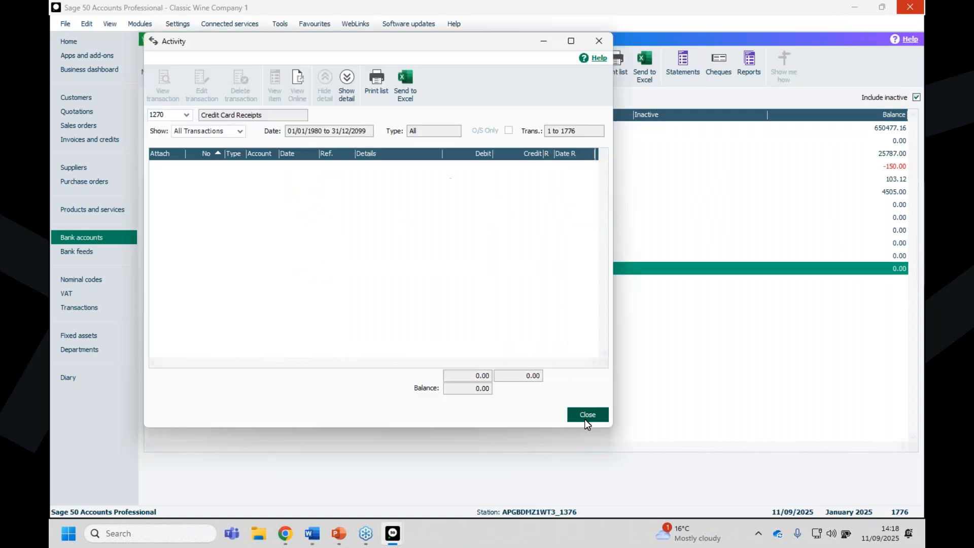
{"action": "left_click", "coordinate": [586, 415]}
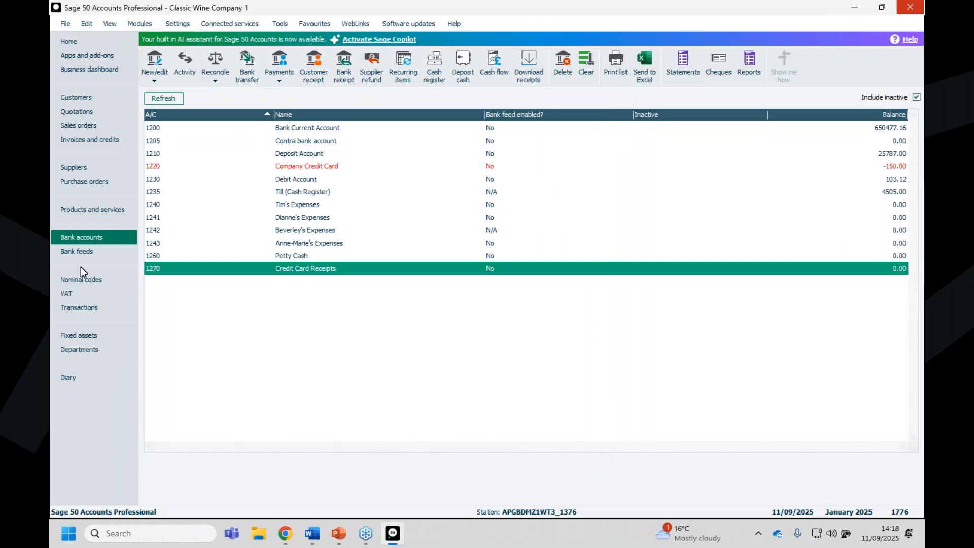
Filter the nominal code list to records where Balance Is Equal To zero
{"action": "left_click", "coordinate": [80, 281]}
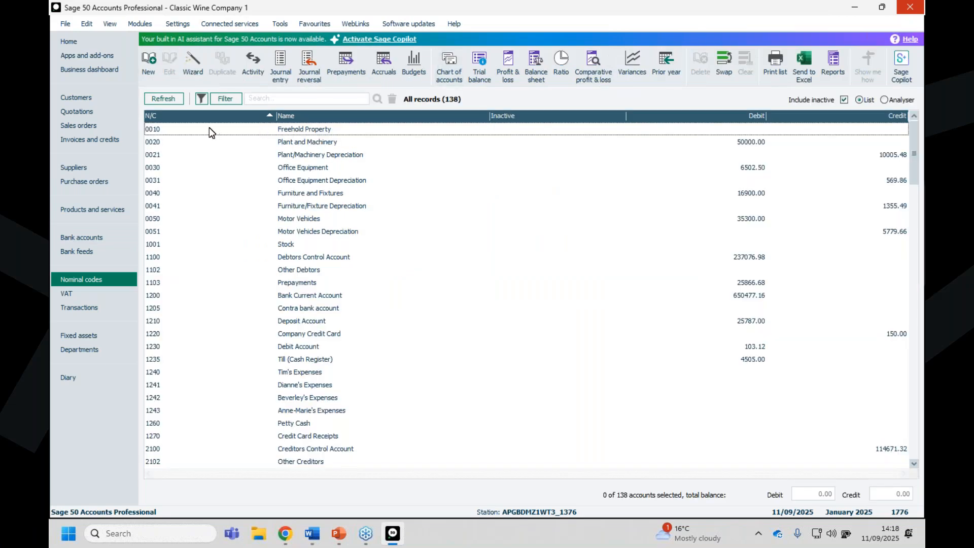
{"action": "left_click", "coordinate": [226, 100]}
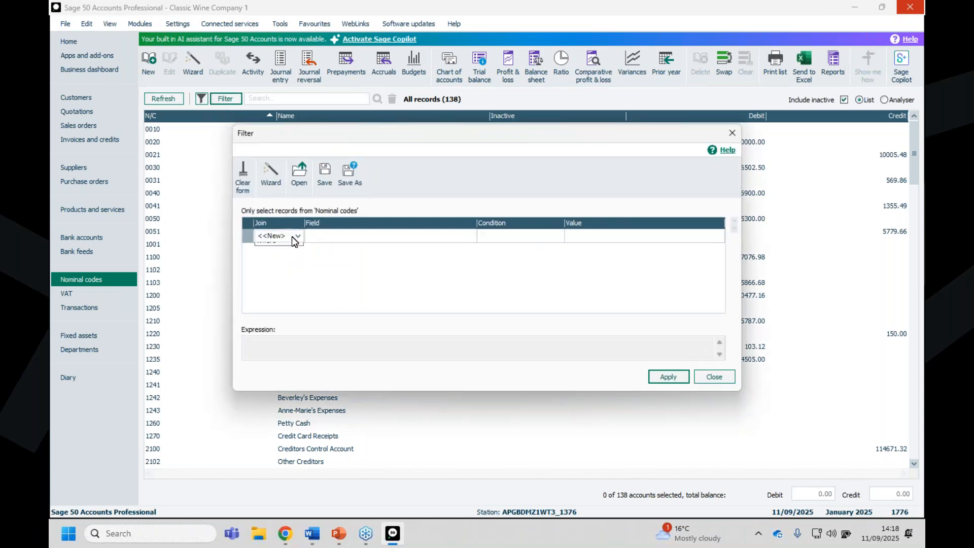
{"action": "left_click", "coordinate": [280, 256]}
{"action": "left_click", "coordinate": [336, 239]}
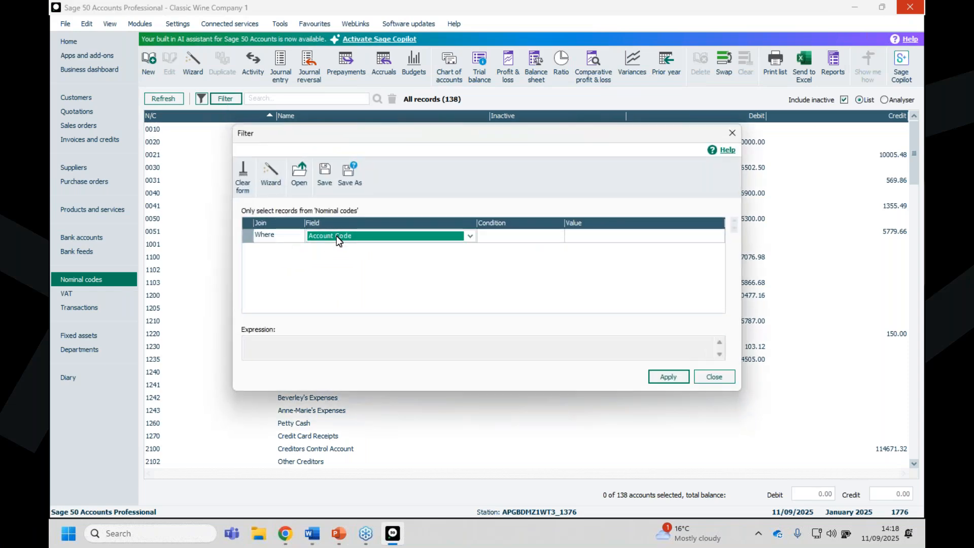
{"action": "key", "text": "b"}
{"action": "left_click", "coordinate": [513, 238]}
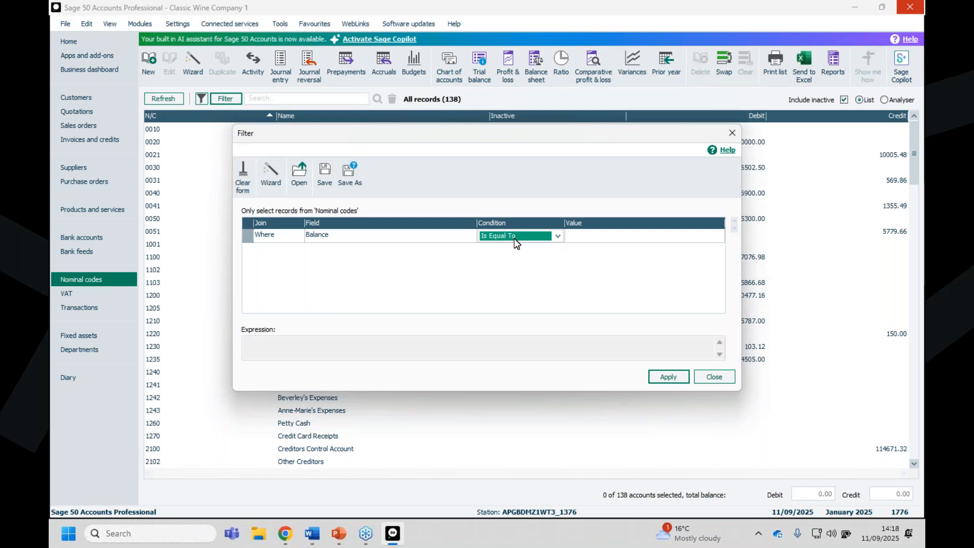
{"action": "left_click", "coordinate": [591, 237]}
{"action": "left_click", "coordinate": [662, 378]}
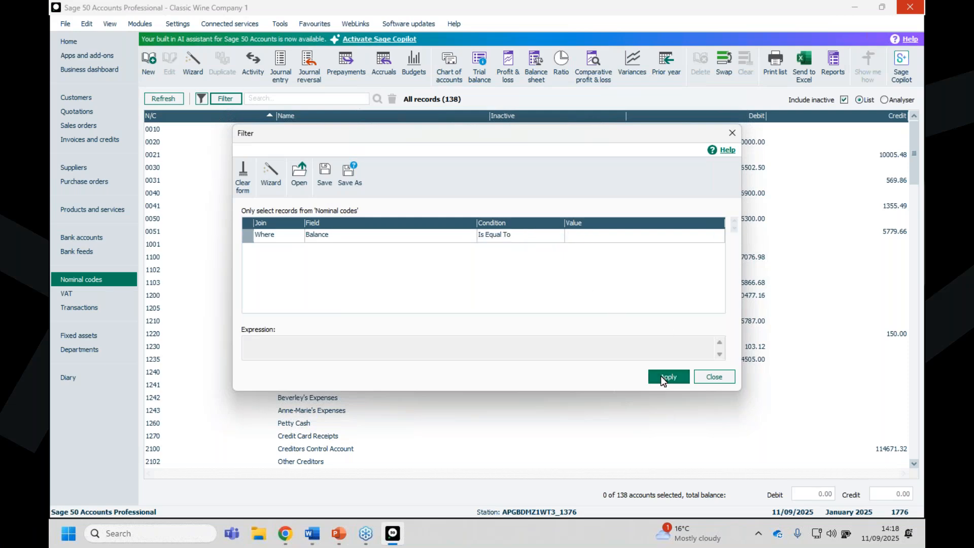
{"action": "left_click", "coordinate": [714, 377]}
Preview the Nominal Activity report for the filtered nominal codes with transaction dates up to 31/12/2020
{"action": "left_click", "coordinate": [833, 65]}
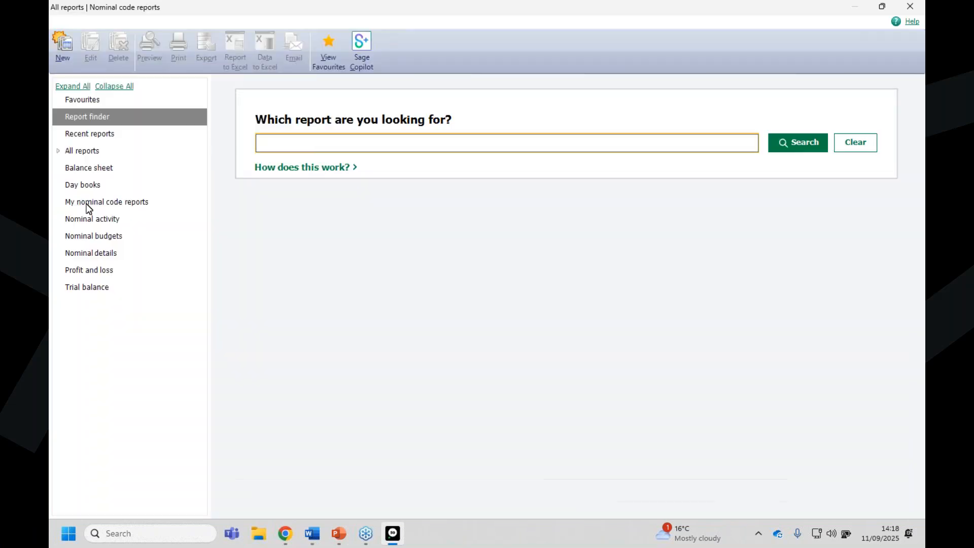
{"action": "left_click", "coordinate": [76, 219]}
{"action": "mouse_move", "coordinate": [616, 188]}
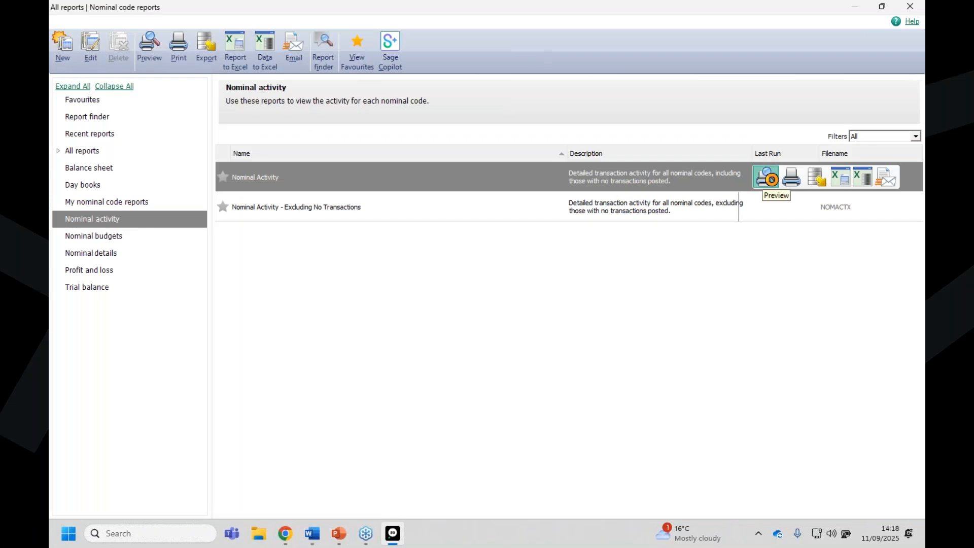
{"action": "left_click", "coordinate": [766, 176]}
{"action": "left_click_drag", "start_coordinate": [349, 183], "coordinate": [307, 148]}
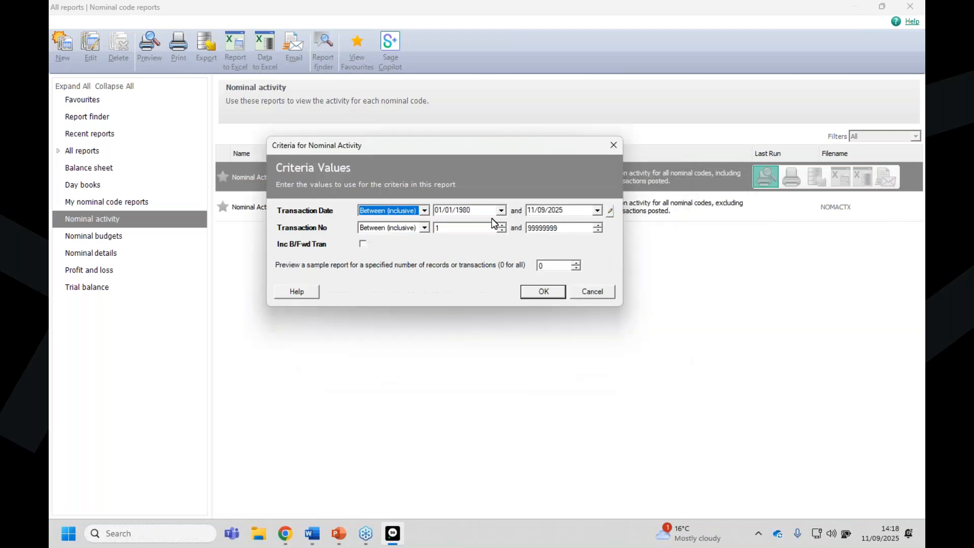
{"action": "left_click", "coordinate": [552, 210]}
{"action": "type", "text": "31"}
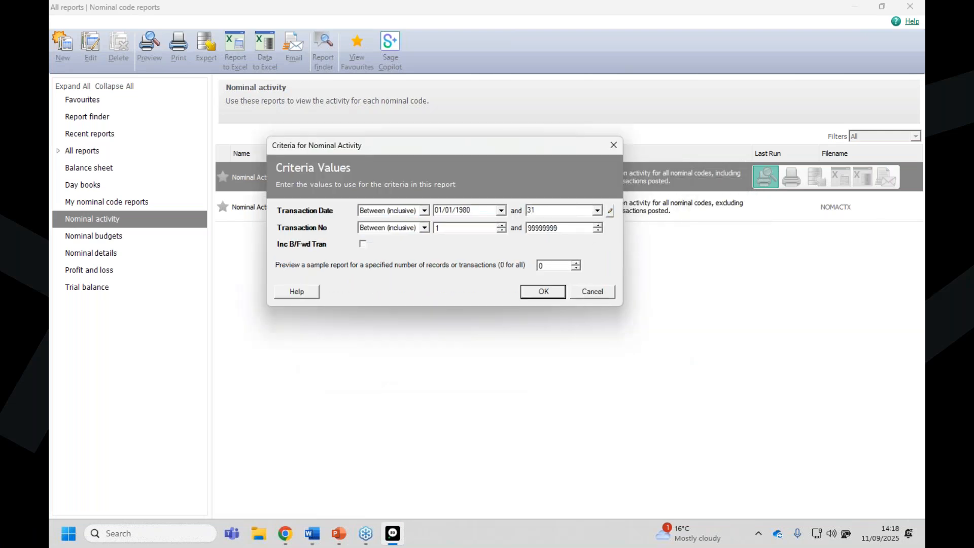
{"action": "type", "text": "/0"}
{"action": "key", "text": "BackSpace"}
{"action": "type", "text": "12/2020"}
{"action": "key", "text": "Return"}
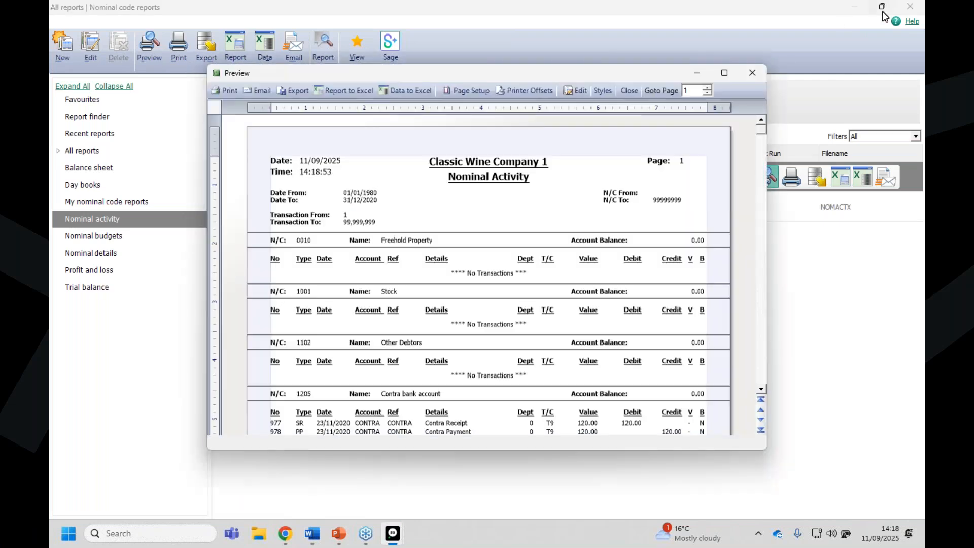
Check the Nominal Activity report for zero-balance codes that still have transactions, and close the preview and the nominal code reports window
{"action": "left_click", "coordinate": [724, 73]}
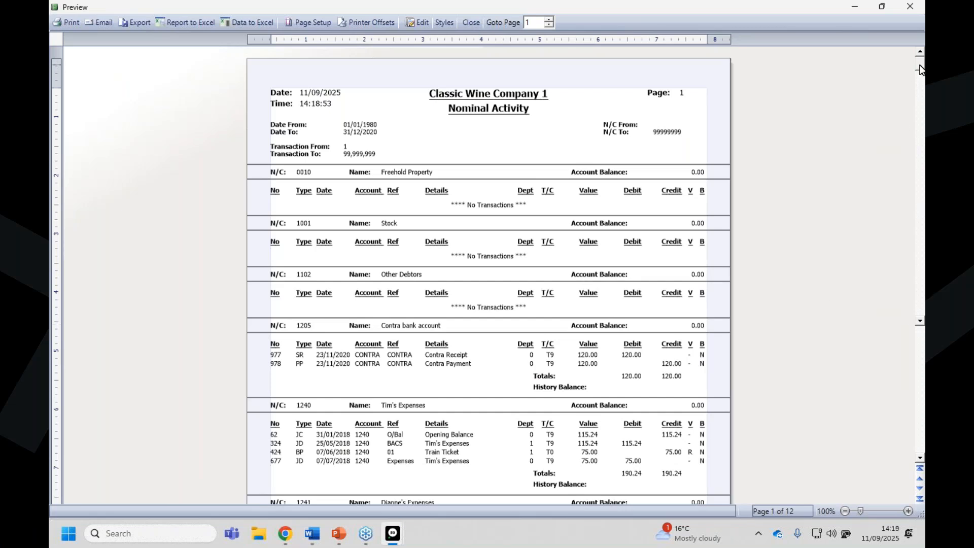
{"action": "left_click_drag", "start_coordinate": [921, 70], "coordinate": [918, 71]}
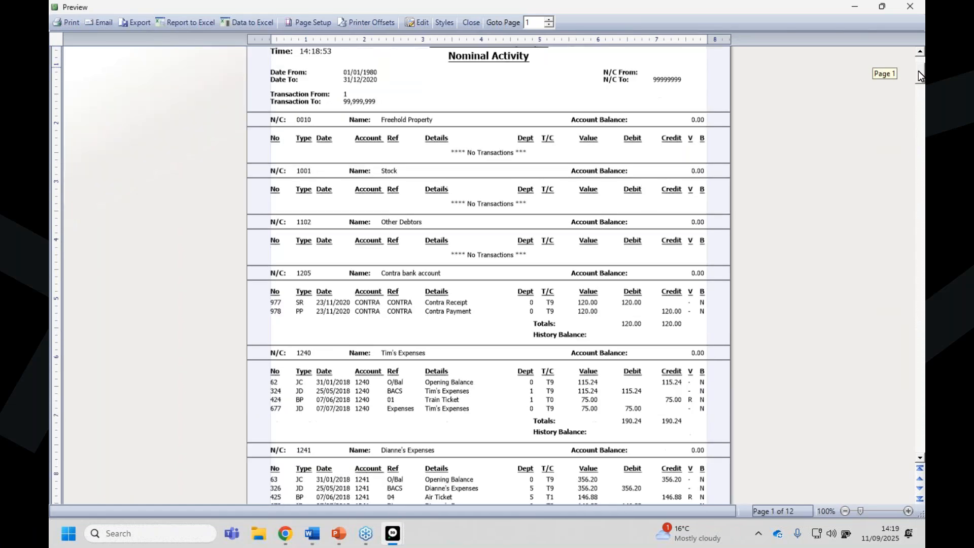
{"action": "left_click_drag", "start_coordinate": [918, 71], "coordinate": [918, 72]}
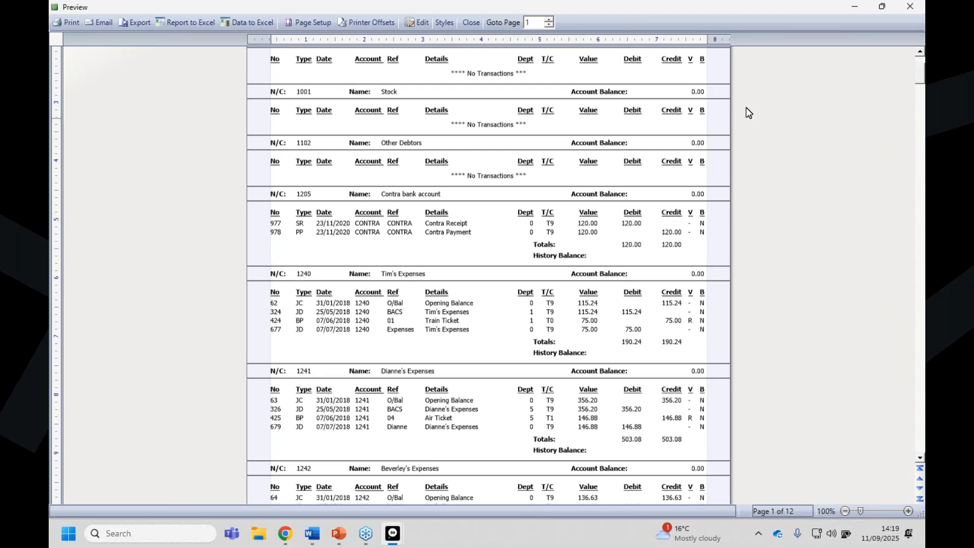
{"action": "left_click", "coordinate": [912, 10]}
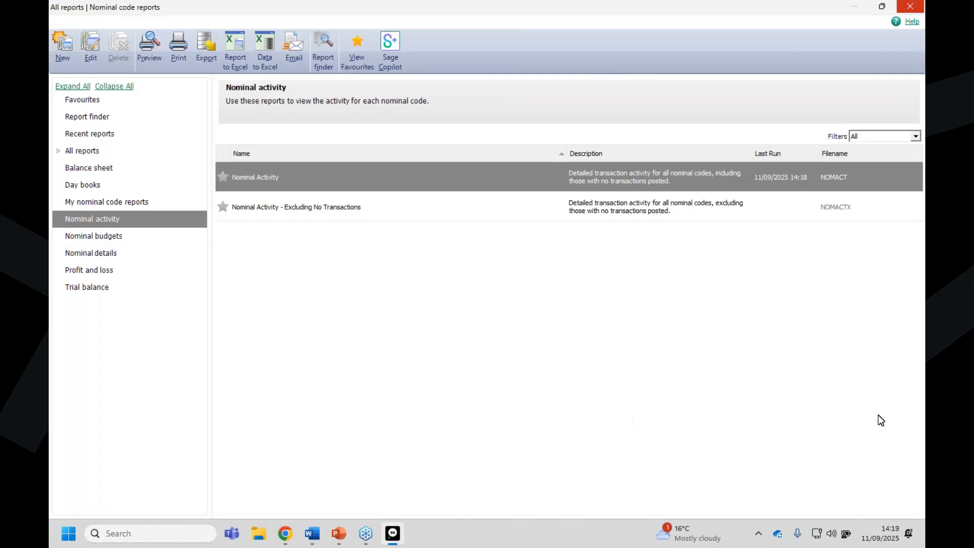
{"action": "left_click", "coordinate": [907, 14]}
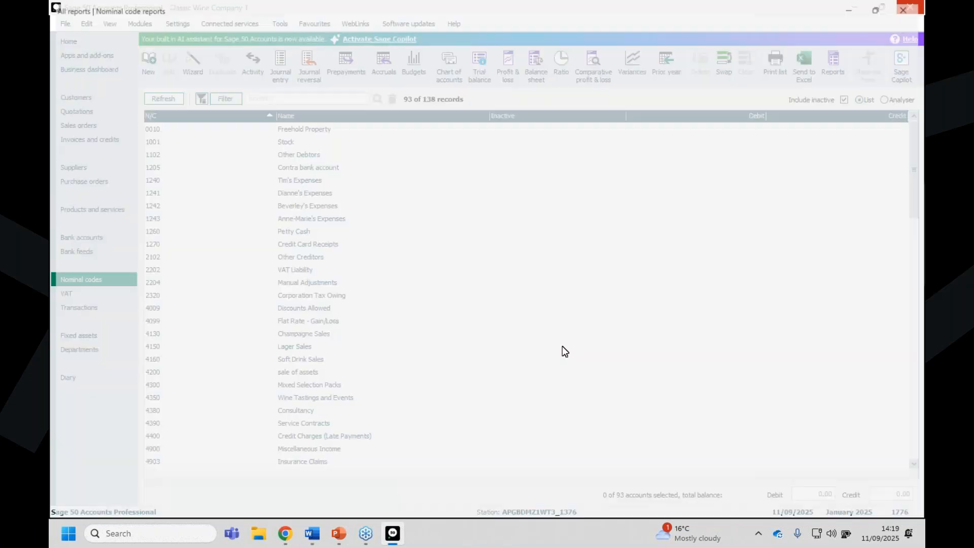
Try to delete nominal code 1243 from the filtered nominal code list
{"action": "left_click", "coordinate": [315, 219]}
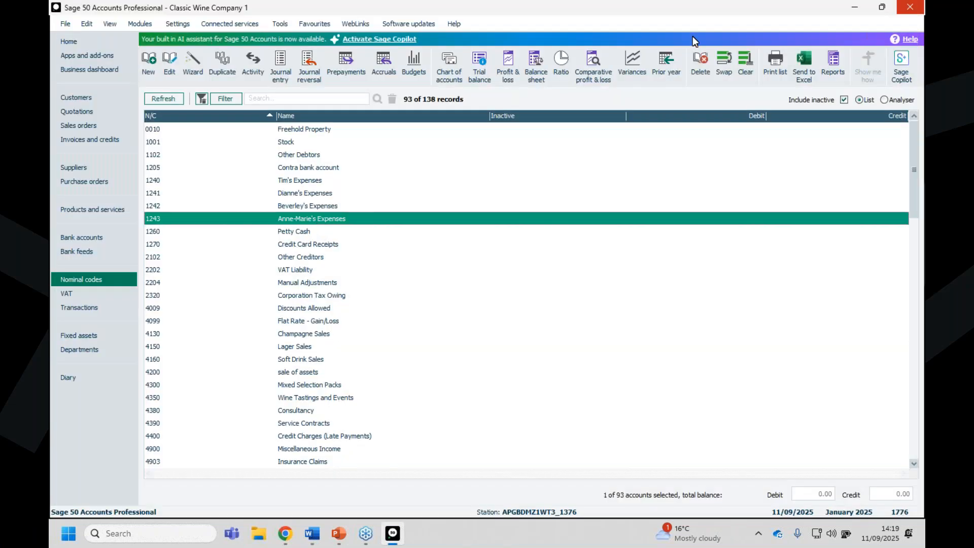
{"action": "left_click", "coordinate": [701, 63]}
{"action": "left_click", "coordinate": [510, 294]}
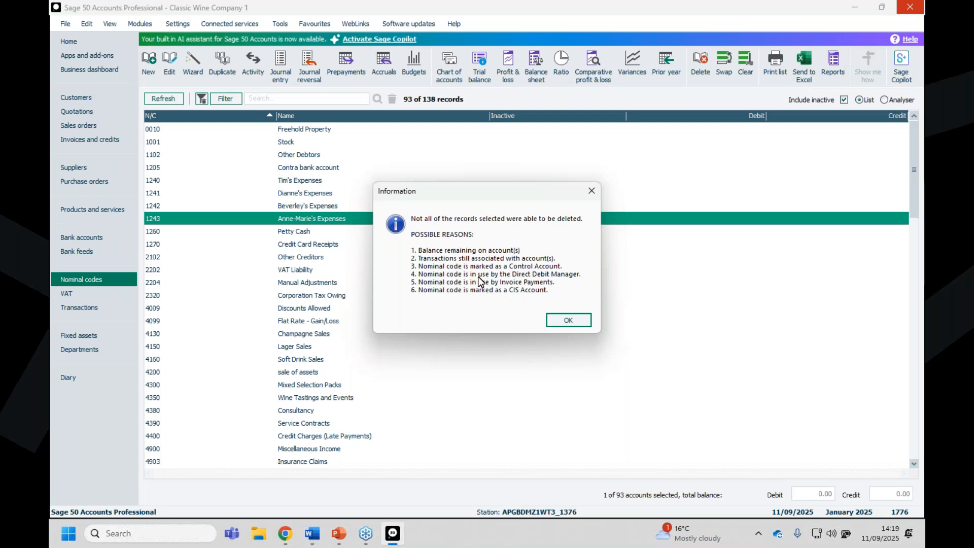
{"action": "left_click", "coordinate": [572, 321]}
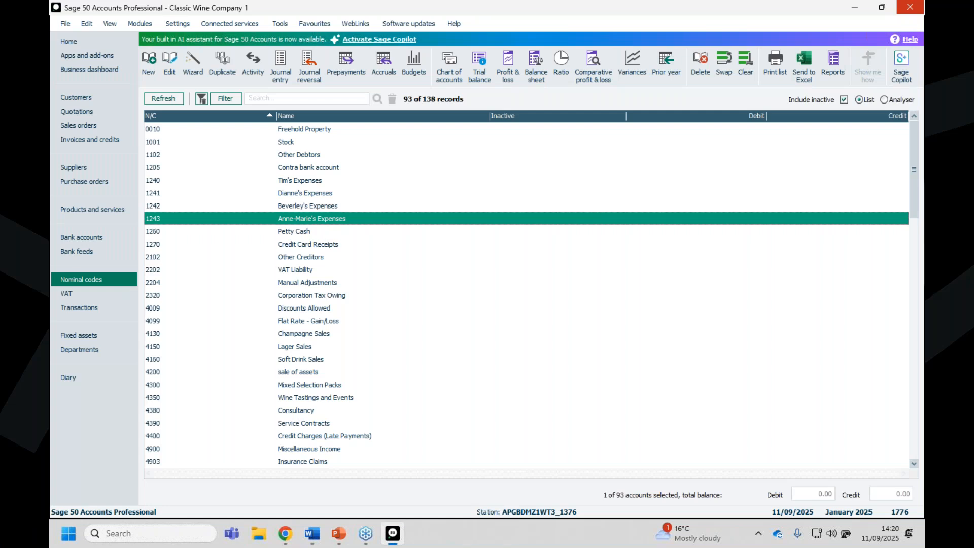
Switch to the PowerPoint presentation
{"action": "key", "text": "alt+Tab"}
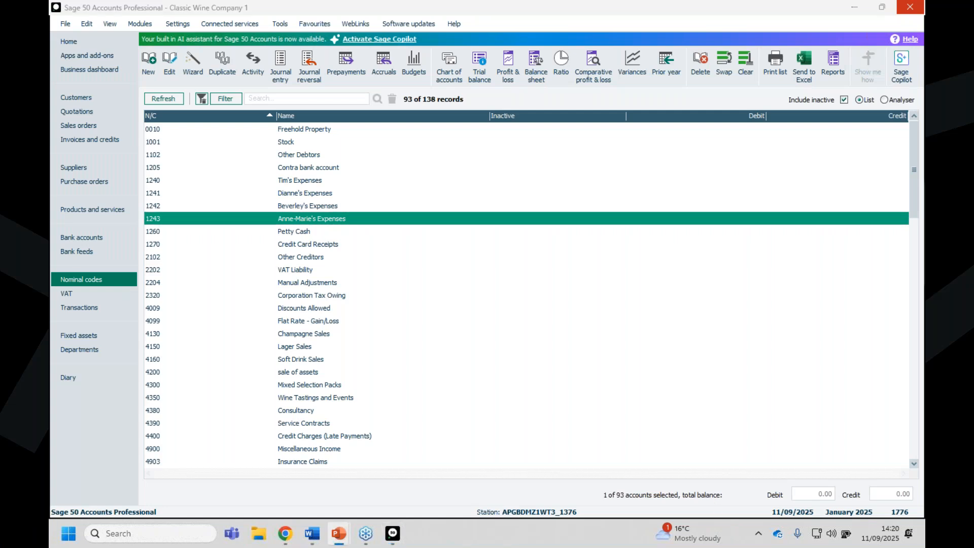